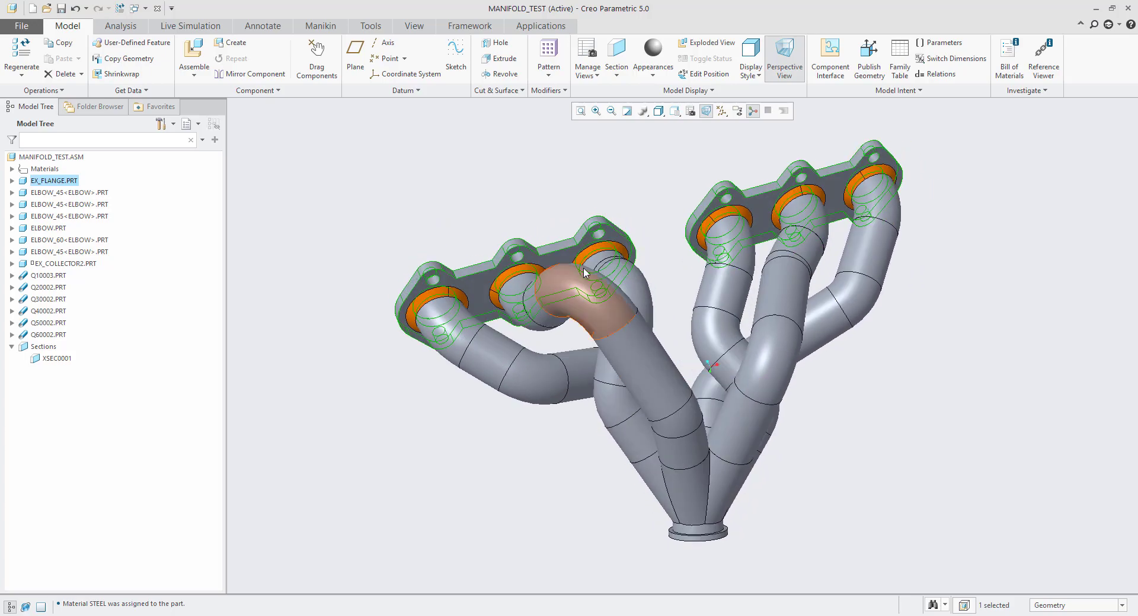
- Examine the manifold assembly from several angles, highlighting the first 45-degree elbow and the collector
middle_drag(468, 284, 741, 214)
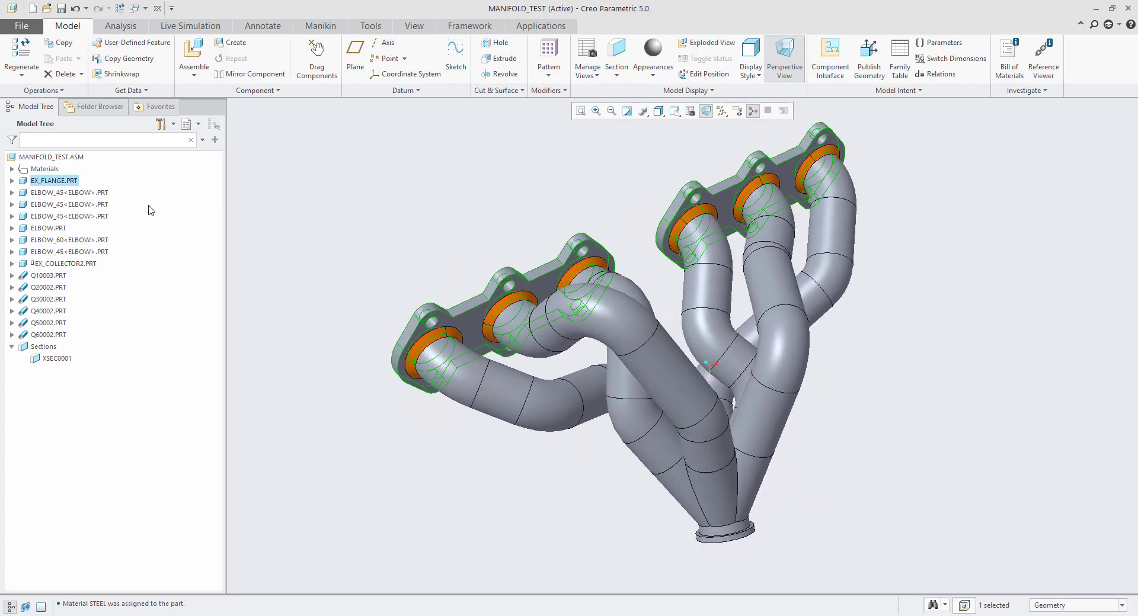
click(69, 193)
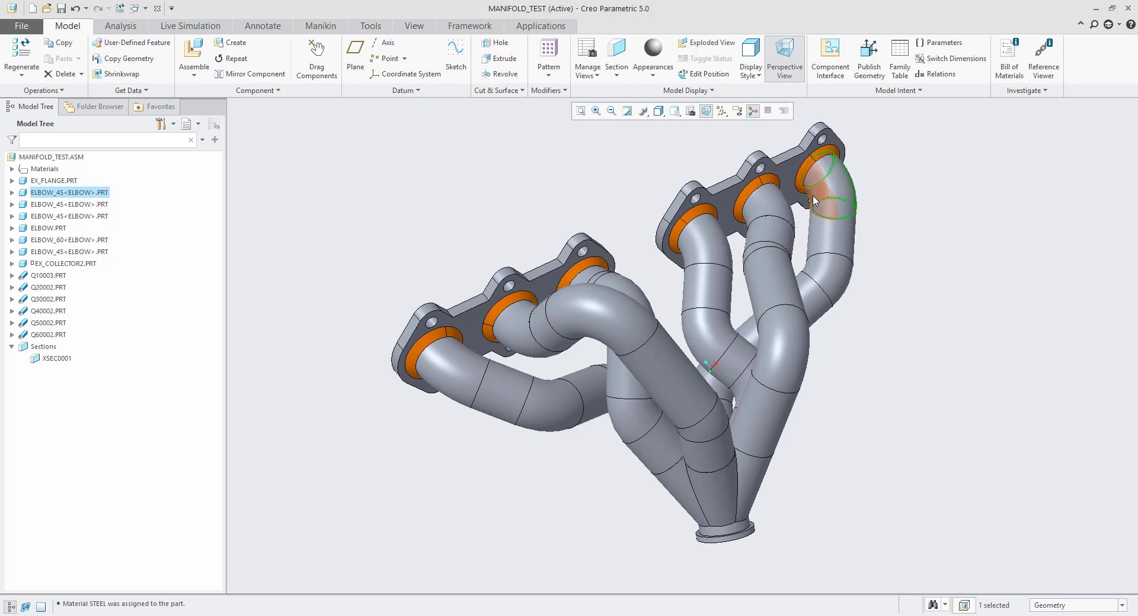
middle_drag(802, 350, 726, 373)
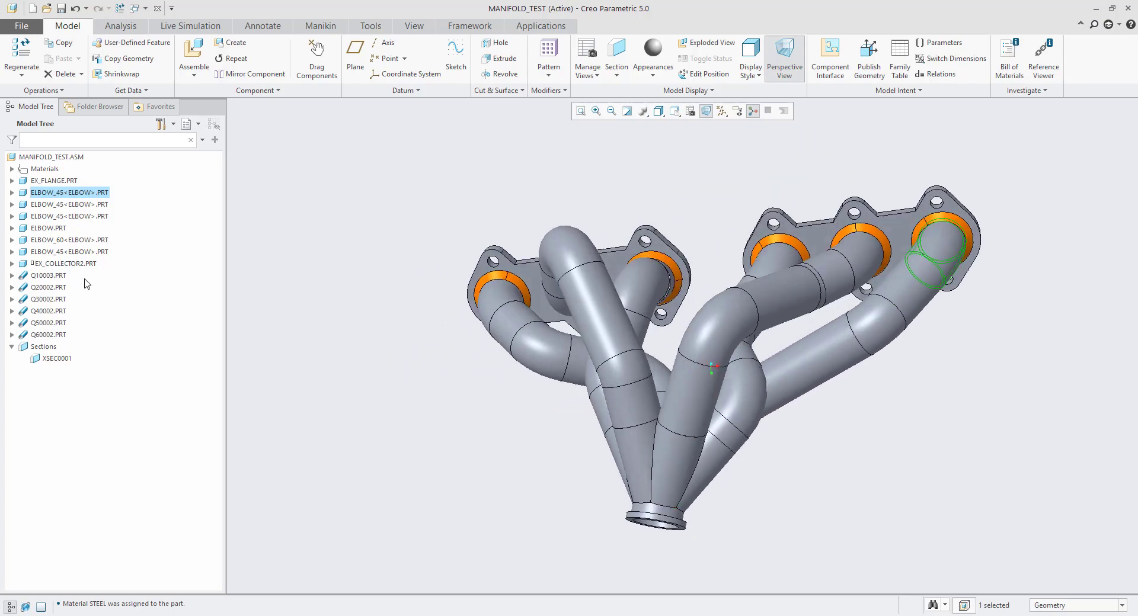
click(63, 263)
middle_drag(599, 380, 543, 411)
click(723, 540)
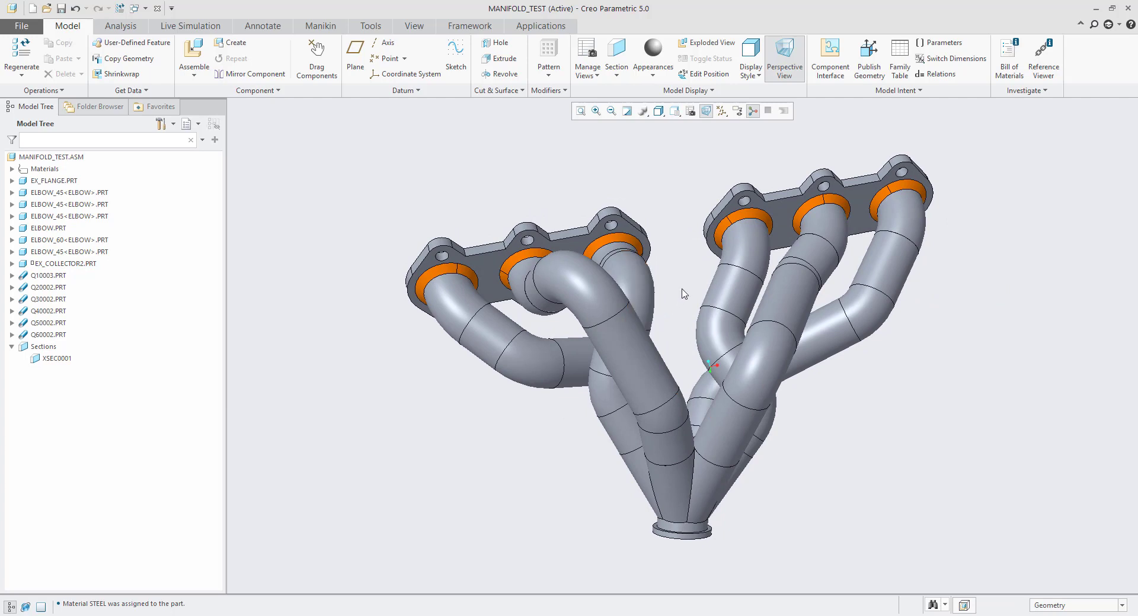
mouse_move(686, 229)
middle_down()
mouse_move(704, 315)
mouse_move(731, 335)
mouse_move(727, 315)
middle_up()
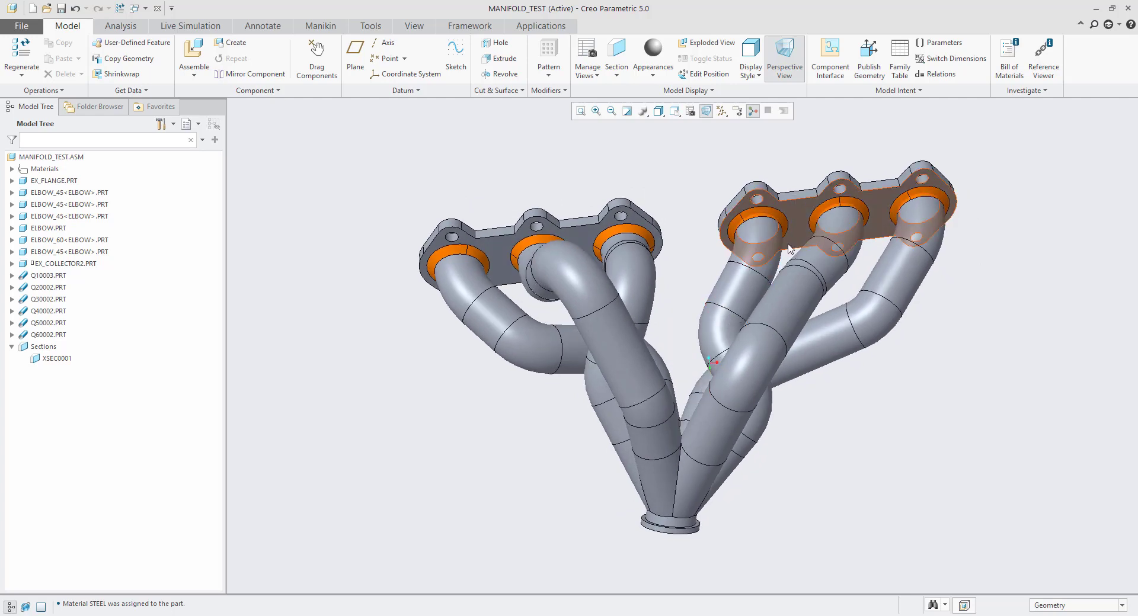
- Show features in the model tree so the pipe, weld and measurement features are listed
scroll(784, 230, down, 1)
click(161, 123)
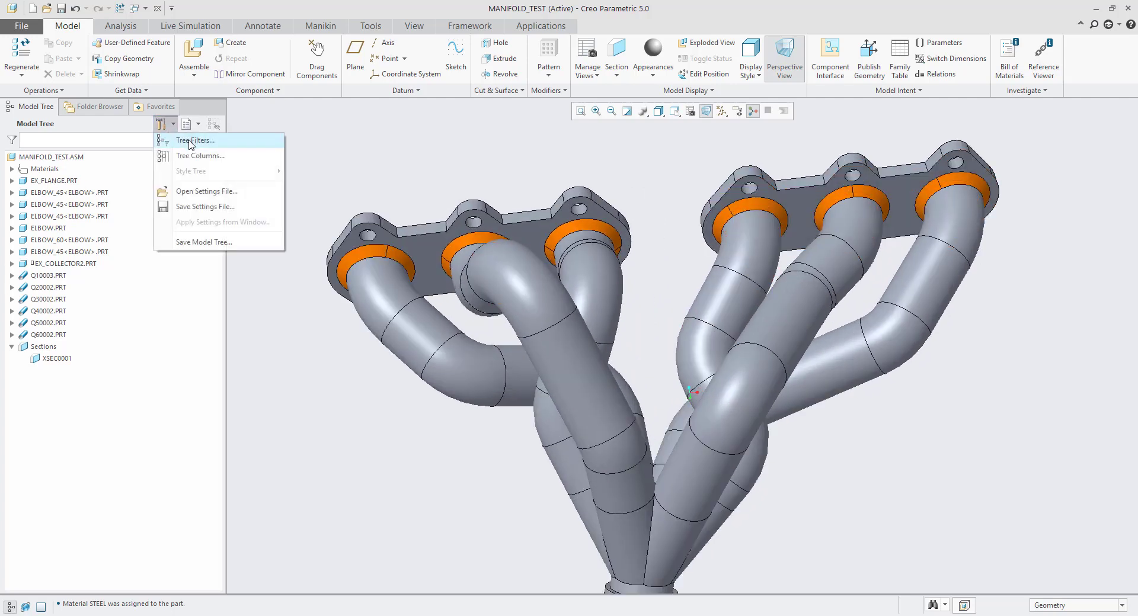
click(177, 143)
click(388, 214)
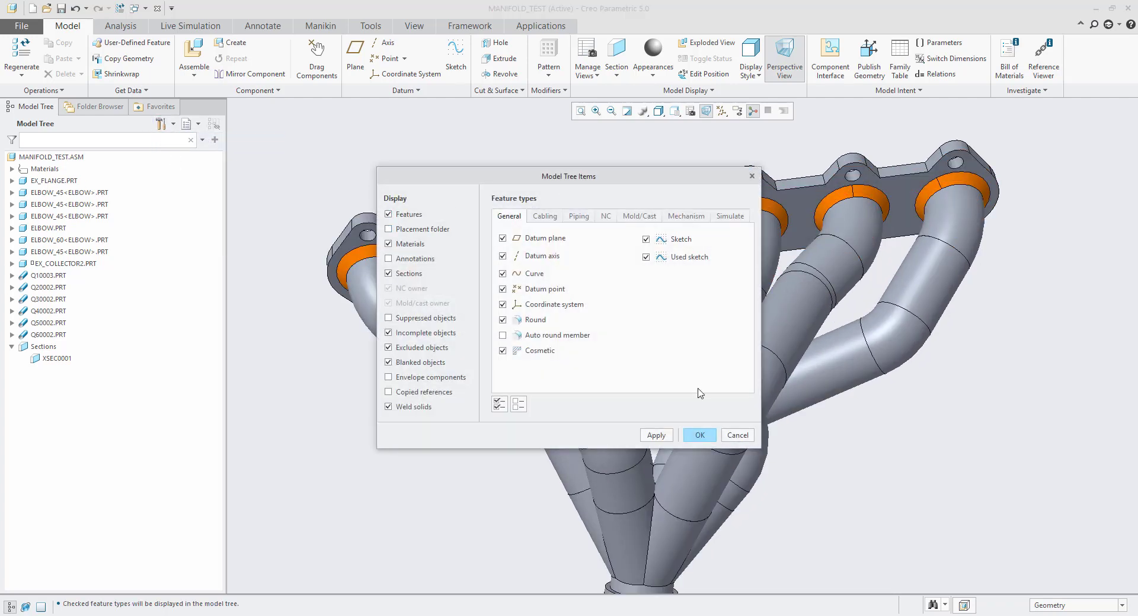
click(698, 435)
scroll(116, 448, down, 5)
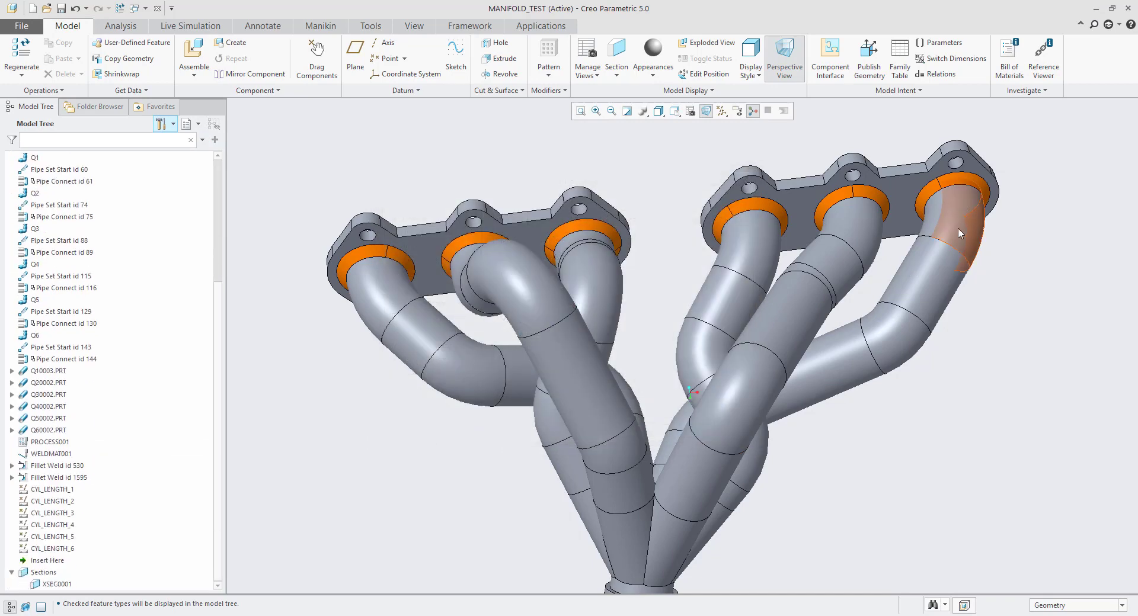
- Open the definition of the CYL_LENGTH_1 measurement and review its individual and total curve length results
middle_drag(959, 233, 866, 386)
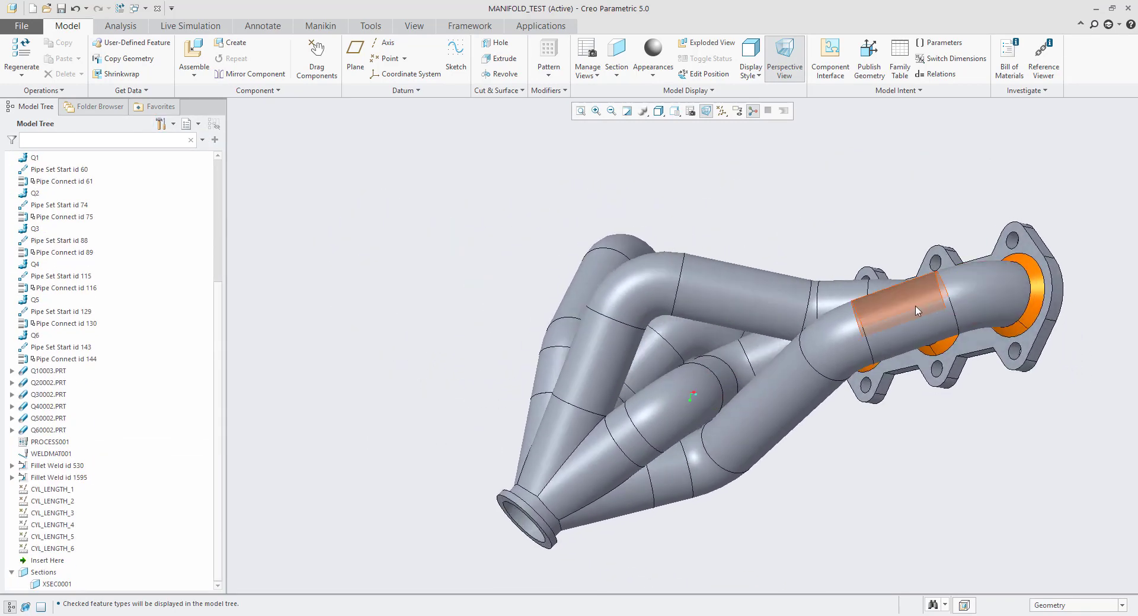
middle_drag(543, 302, 682, 242)
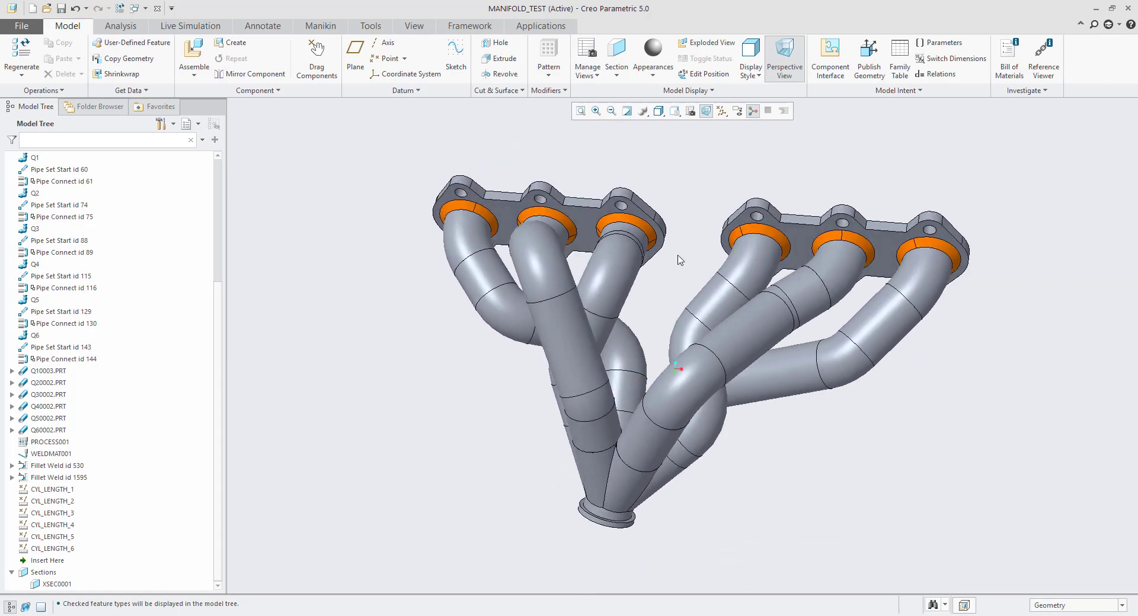
click(50, 490)
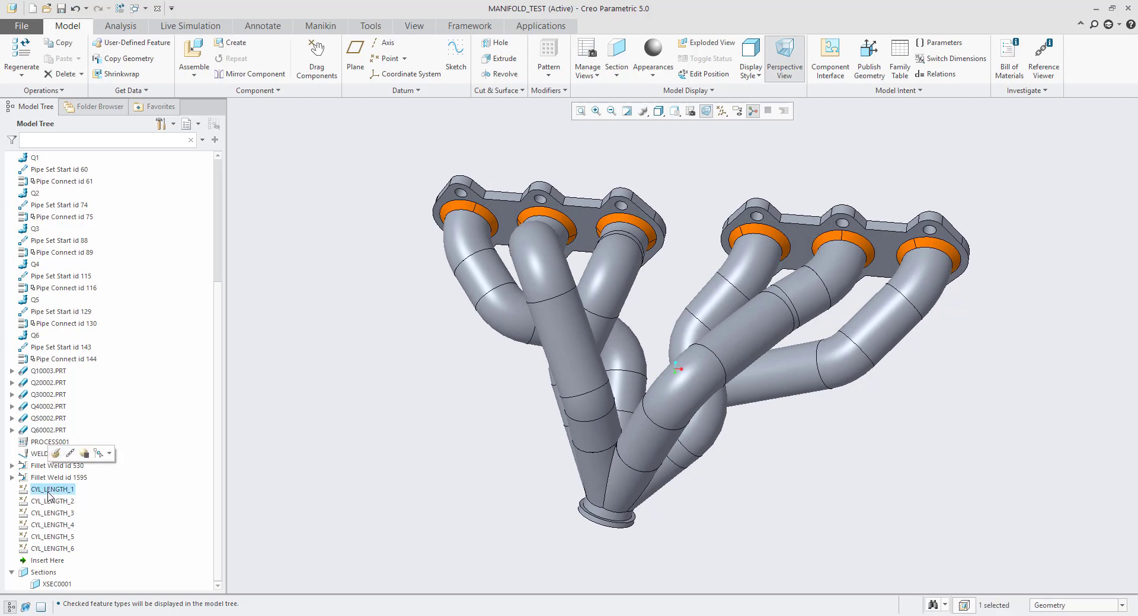
click(56, 454)
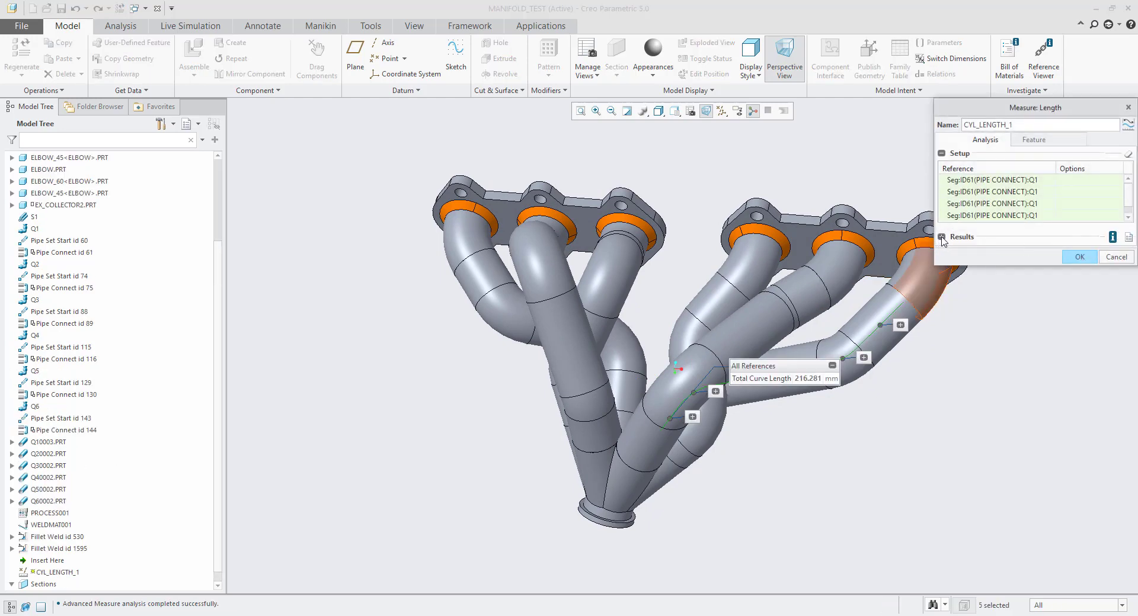
click(942, 237)
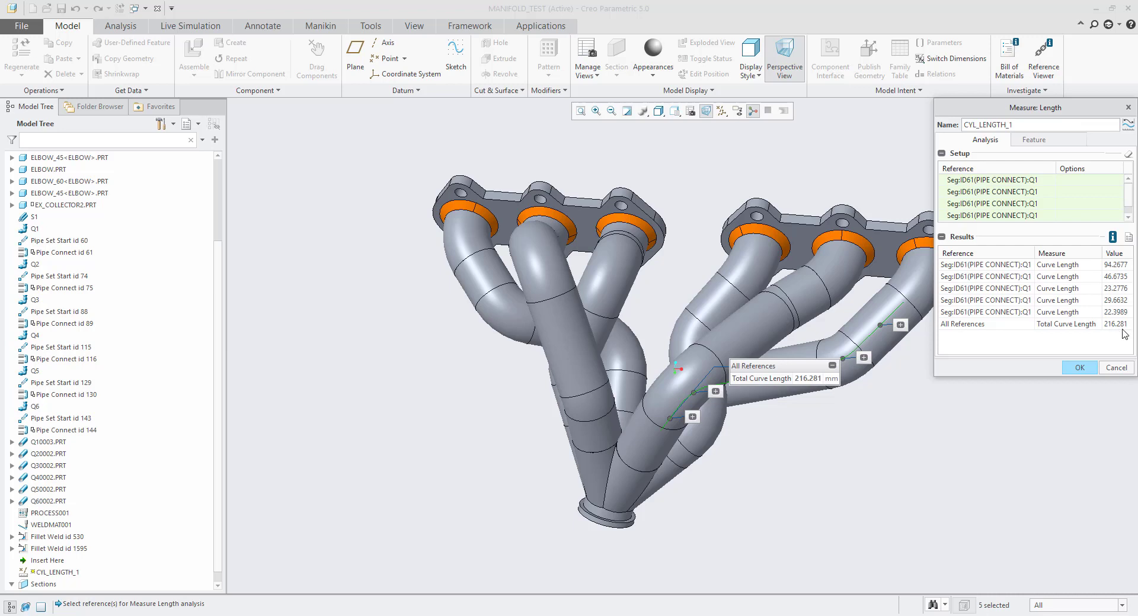
click(1080, 368)
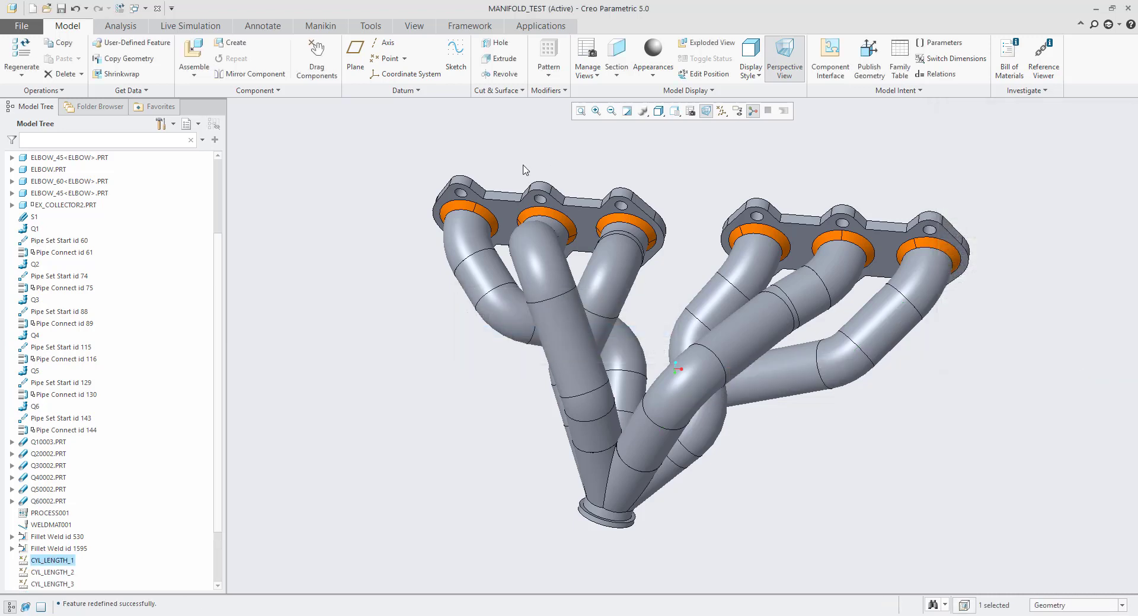
- Add the TOTAL_LENGTH parameter of CYL_LENGTH_1 to the Performance Monitor
click(121, 25)
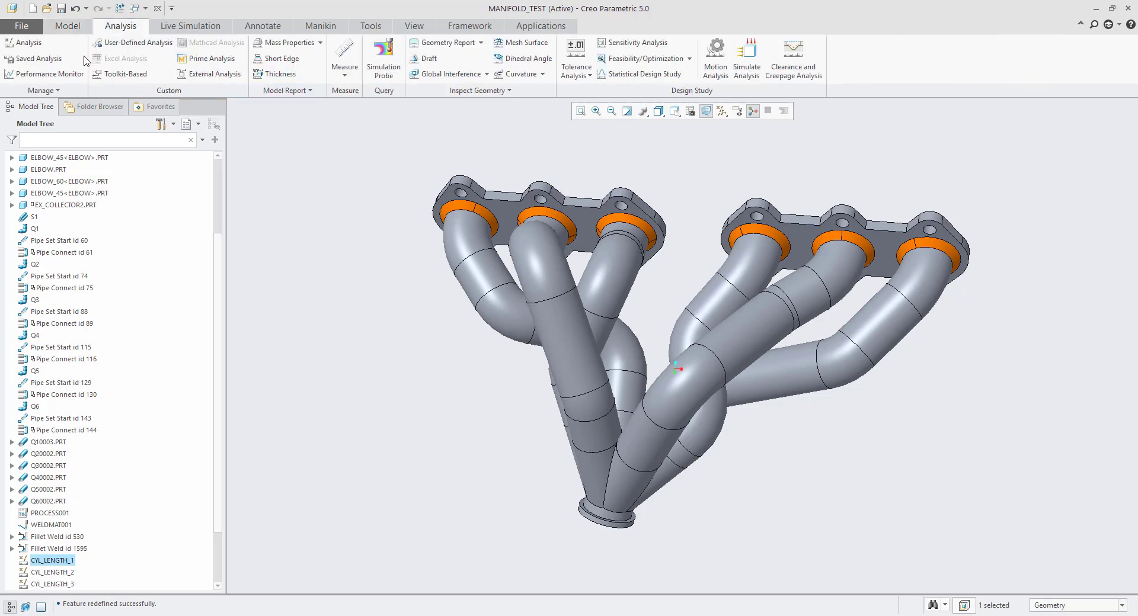
click(16, 78)
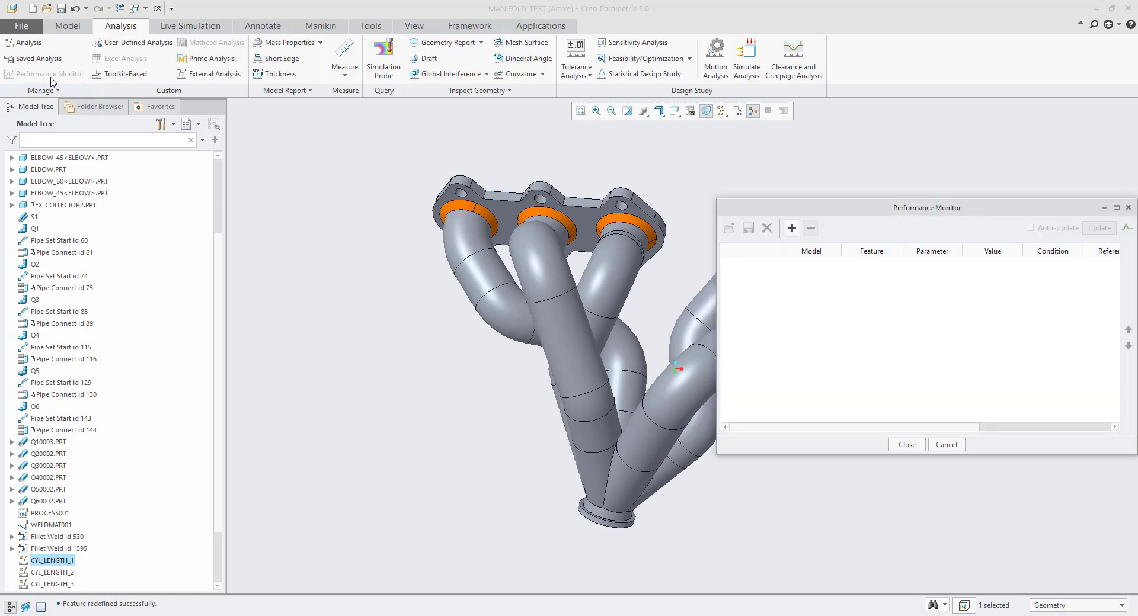
click(793, 228)
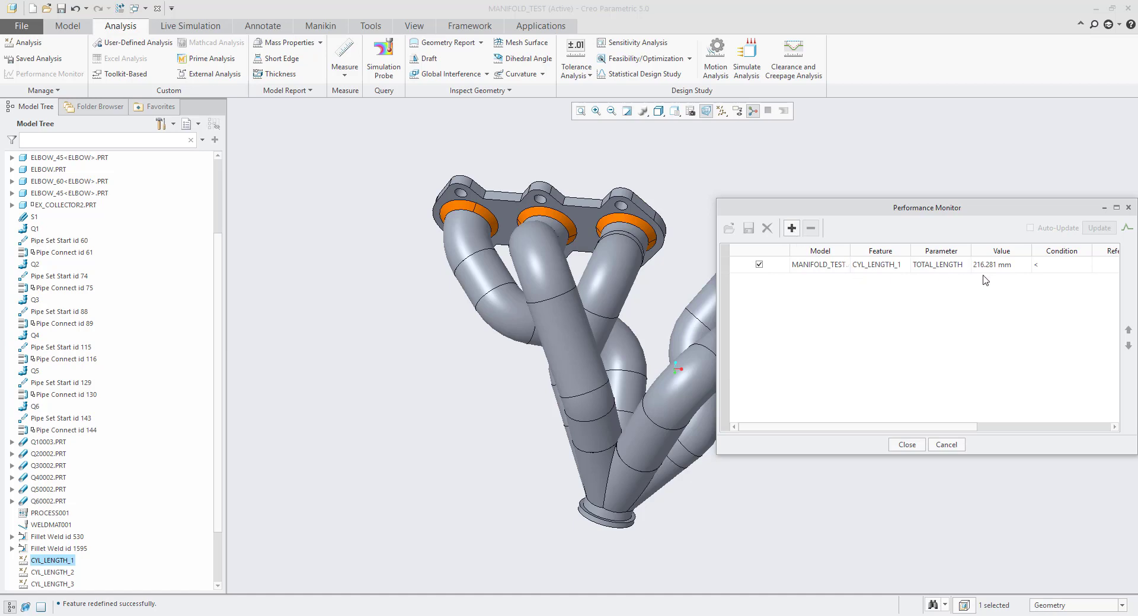
- Set the monitored length to a 175 mm reference with the < condition and a 0.5 tolerance, and enable automatic updating
click(980, 427)
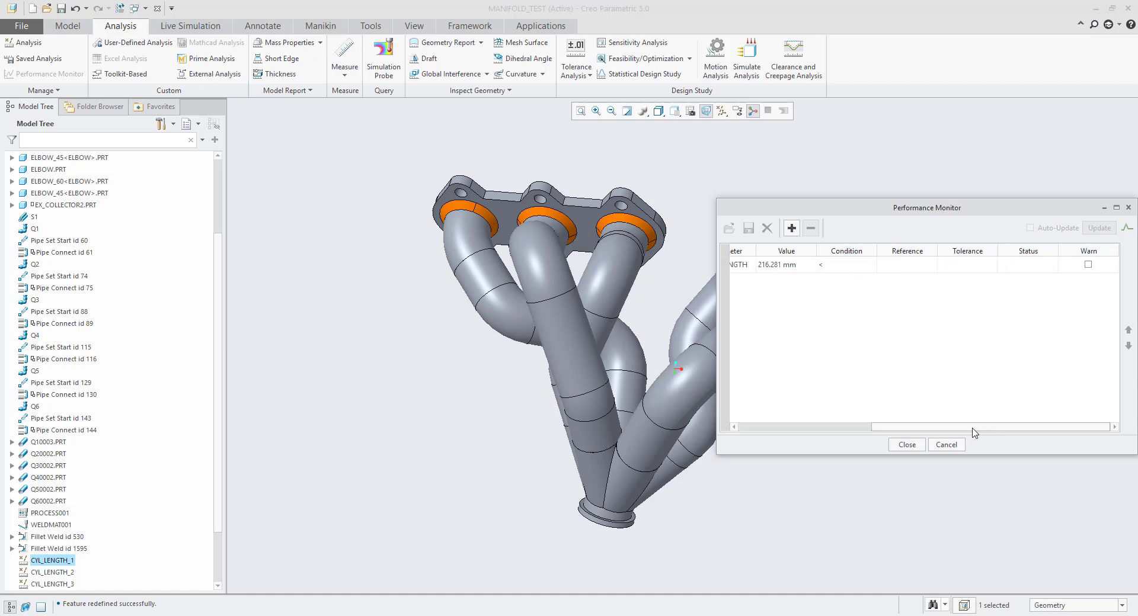
click(859, 271)
click(909, 268)
click(957, 268)
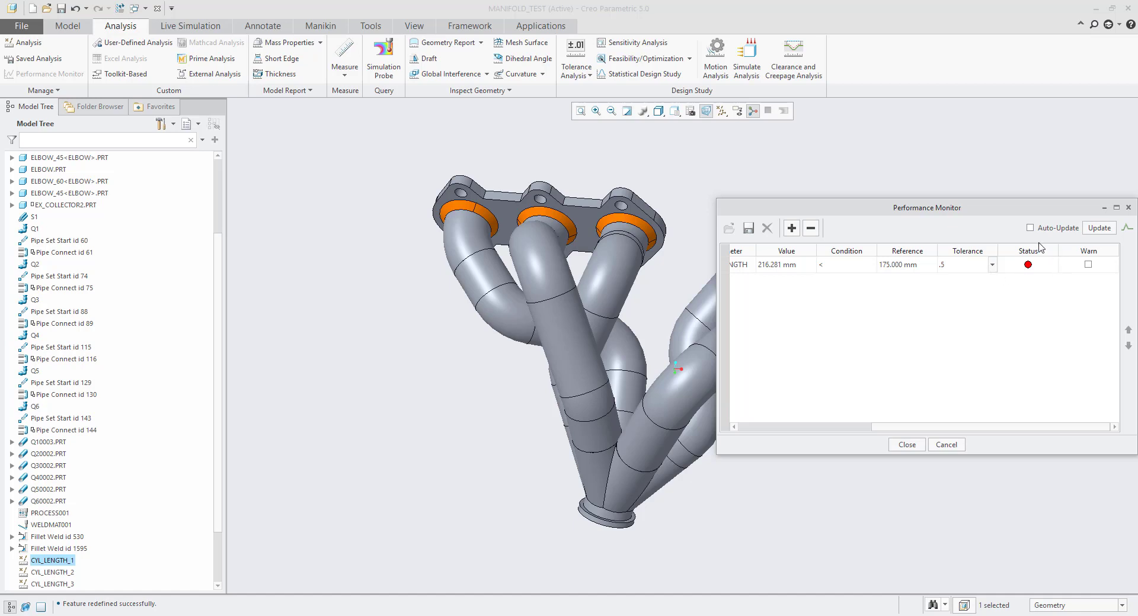
click(1031, 227)
click(907, 445)
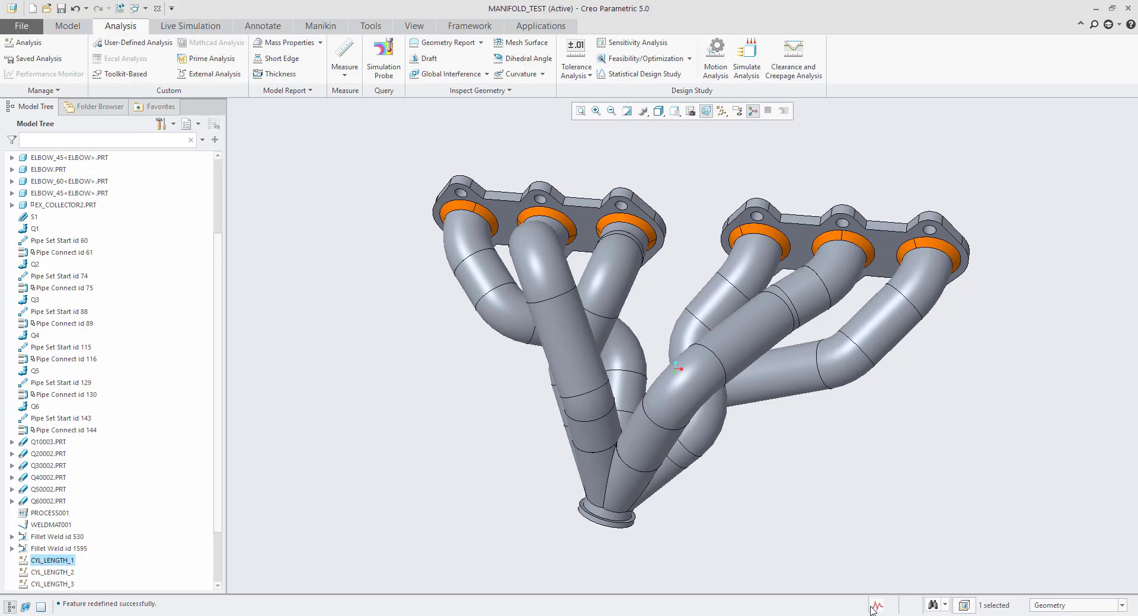
- Add a modal simulation to the live simulation study
mouse_move(838, 467)
middle_down()
mouse_move(836, 422)
mouse_move(825, 435)
mouse_move(896, 441)
mouse_move(806, 425)
mouse_move(838, 456)
middle_up()
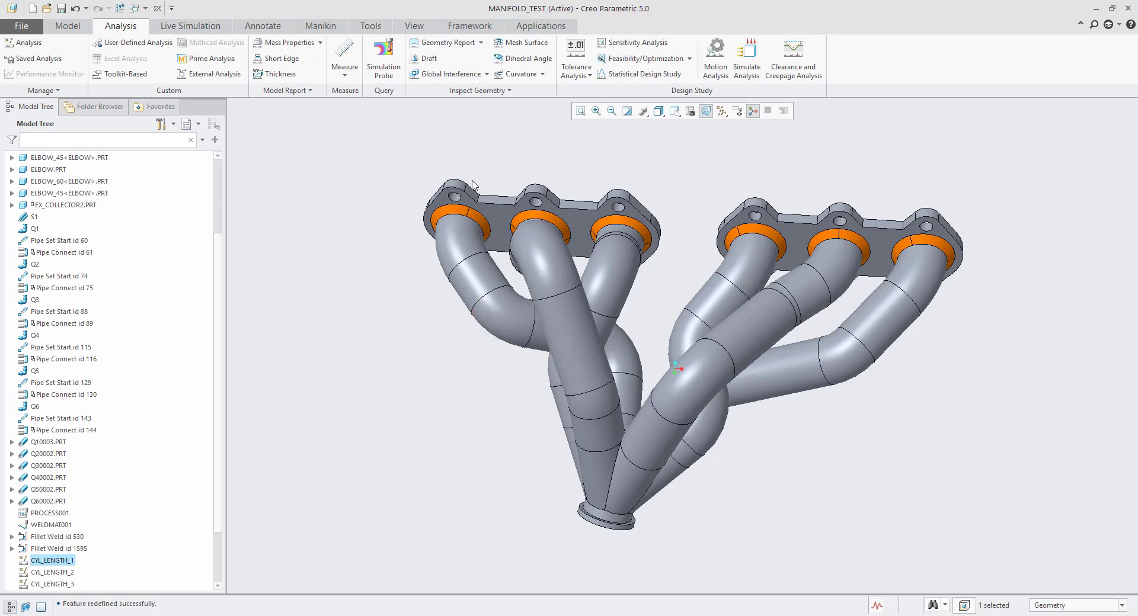
click(195, 28)
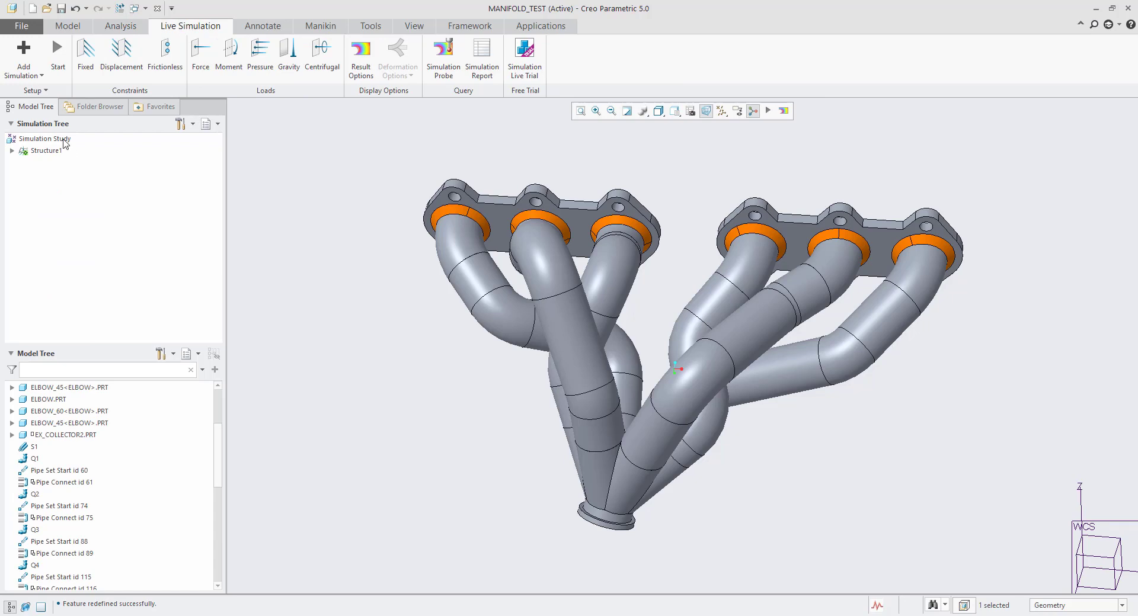
click(34, 75)
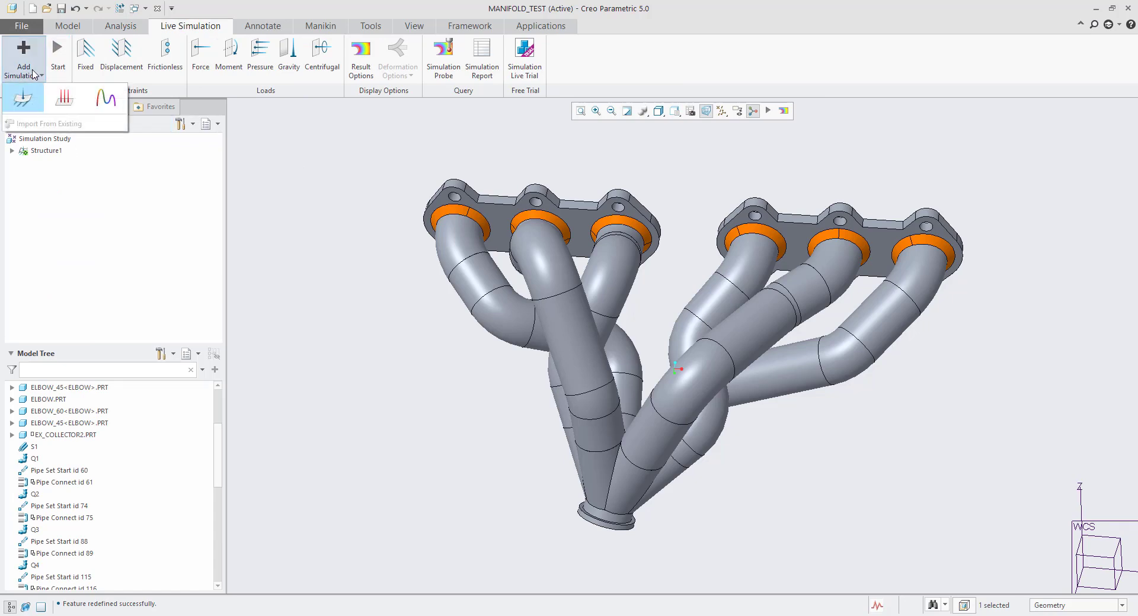
click(107, 100)
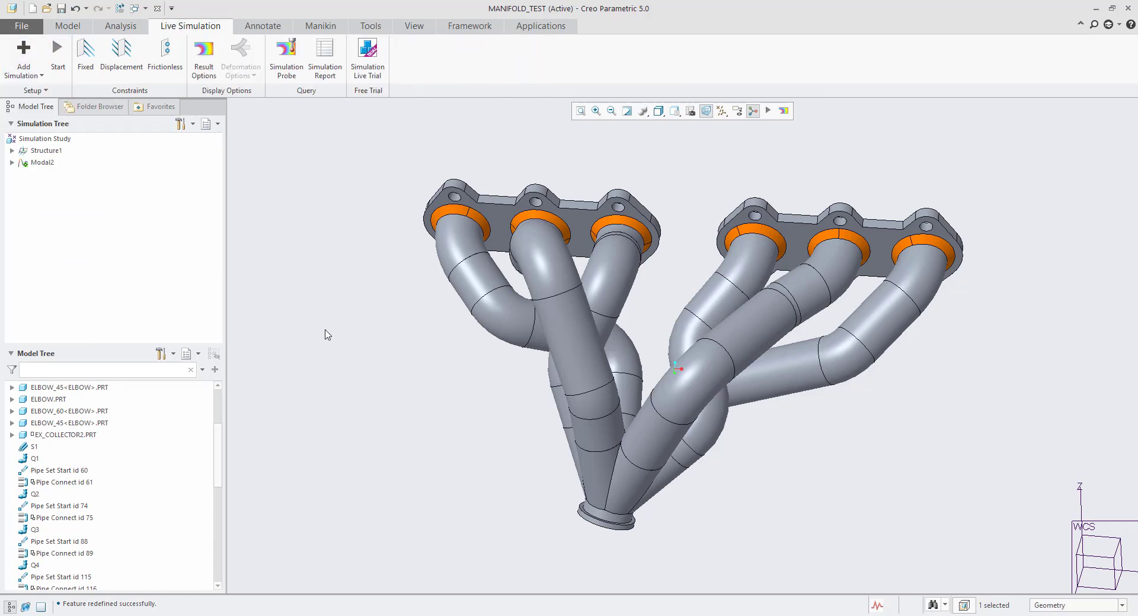
- Apply a Fixed constraint to the mounting faces of both exhaust flanges
middle_drag(382, 356, 505, 373)
click(541, 262)
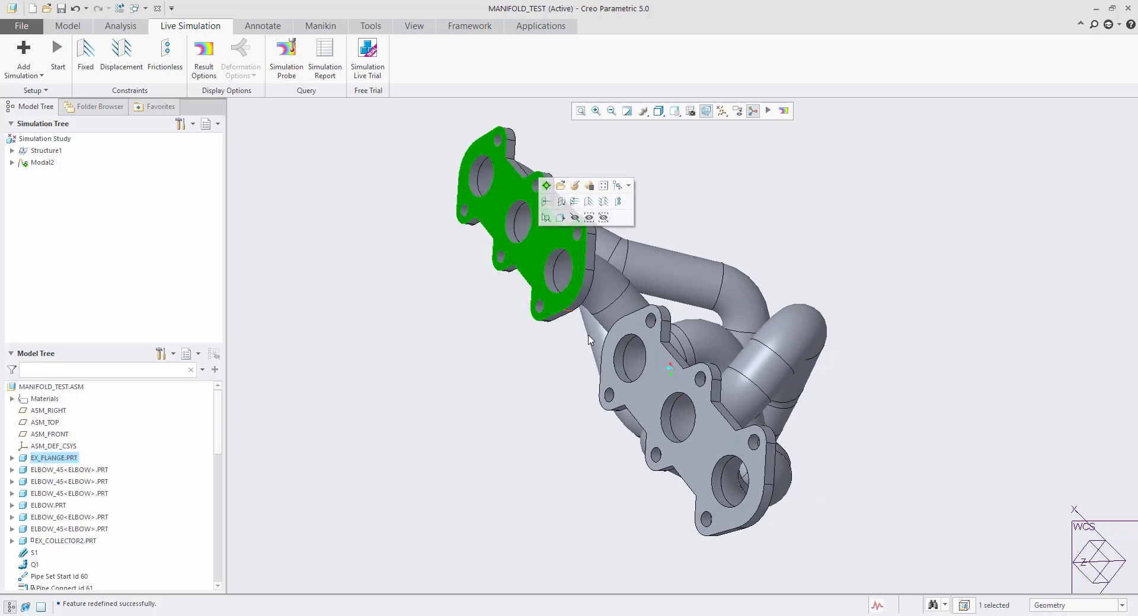
ctrl+click(636, 394)
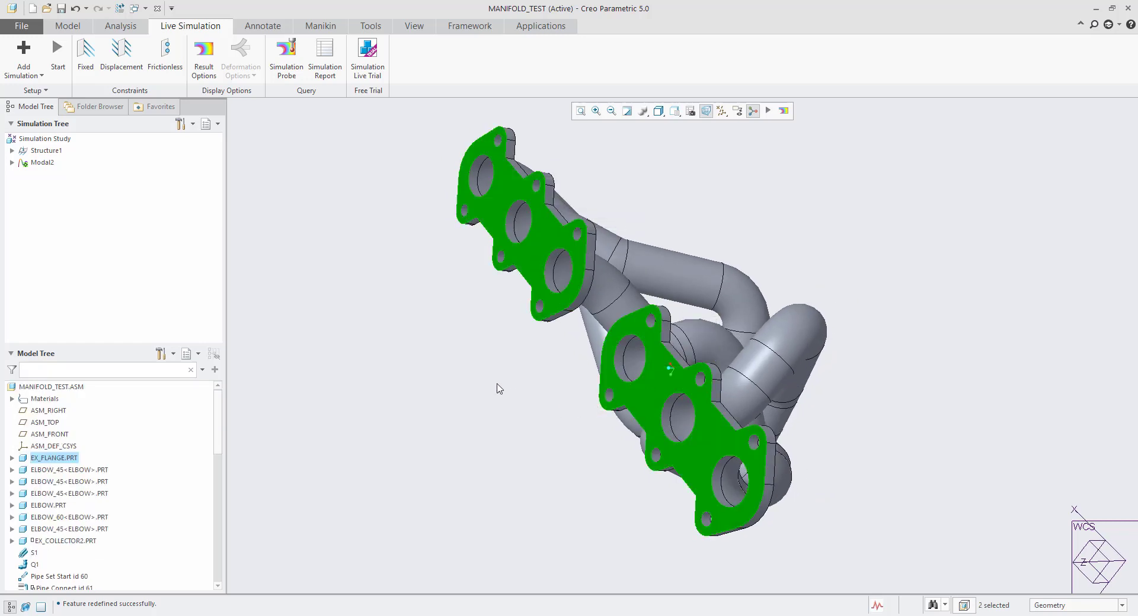
click(85, 55)
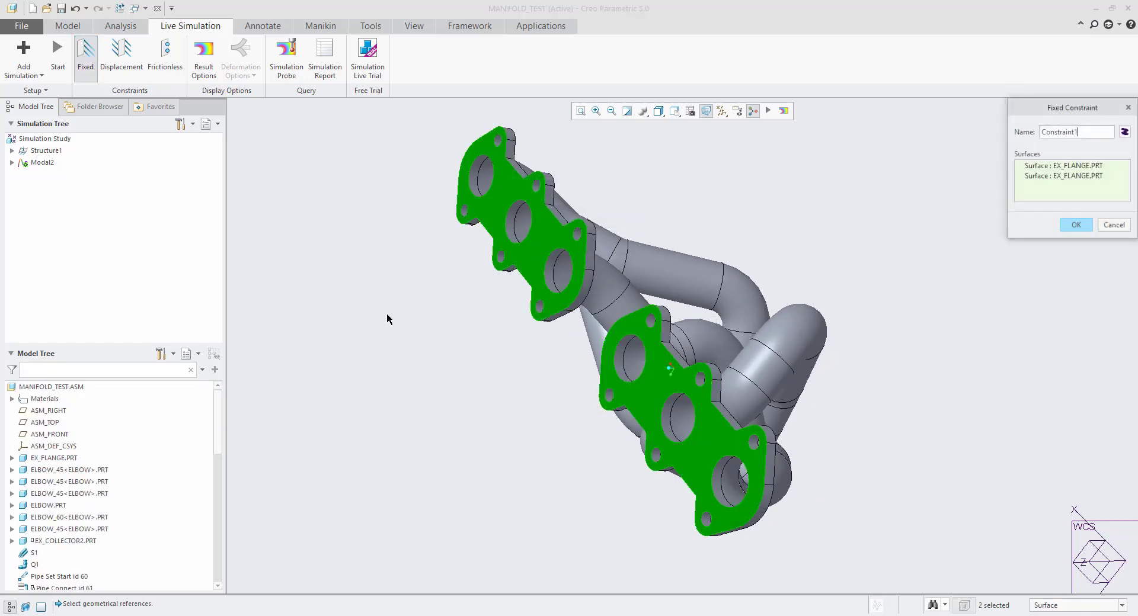
middle_click(523, 350)
middle_drag(523, 350, 589, 339)
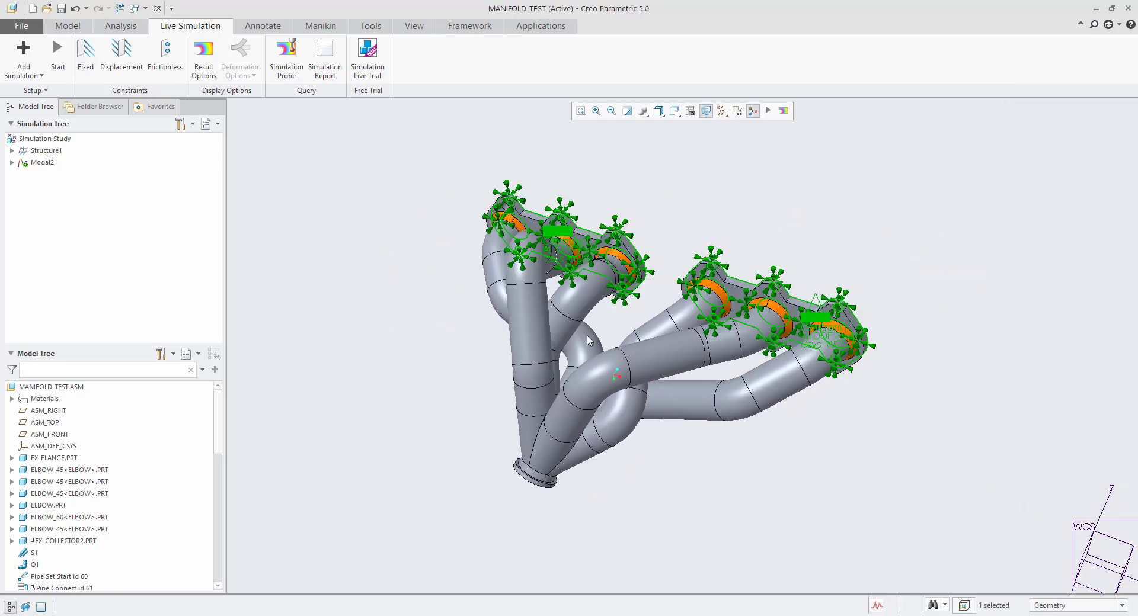
- Start the modal simulation and adjust its quality between speed and accuracy
click(57, 52)
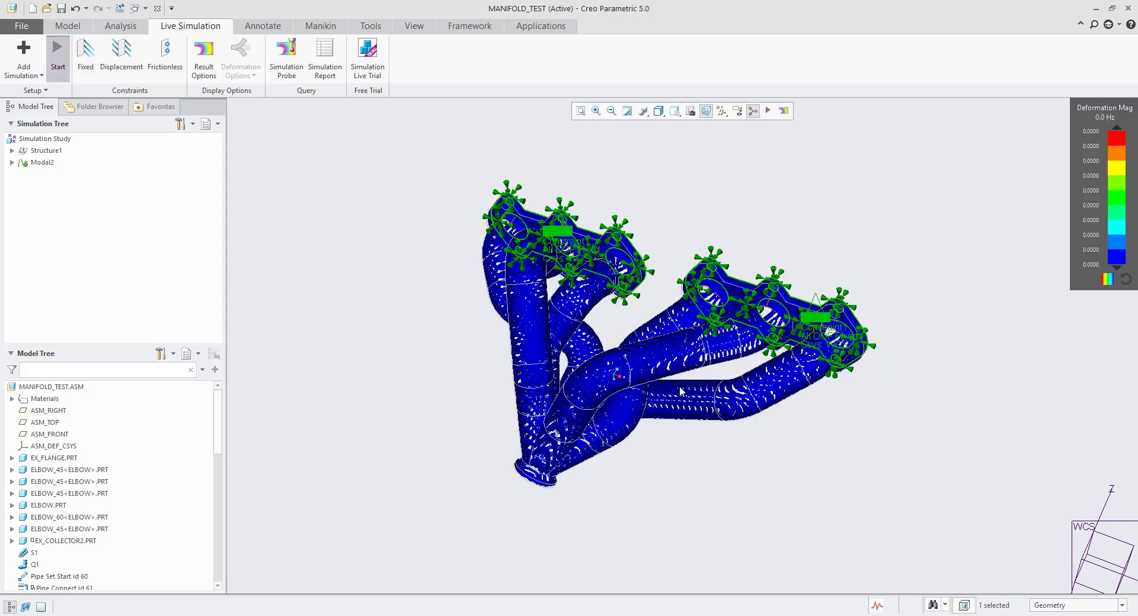
click(48, 91)
click(35, 106)
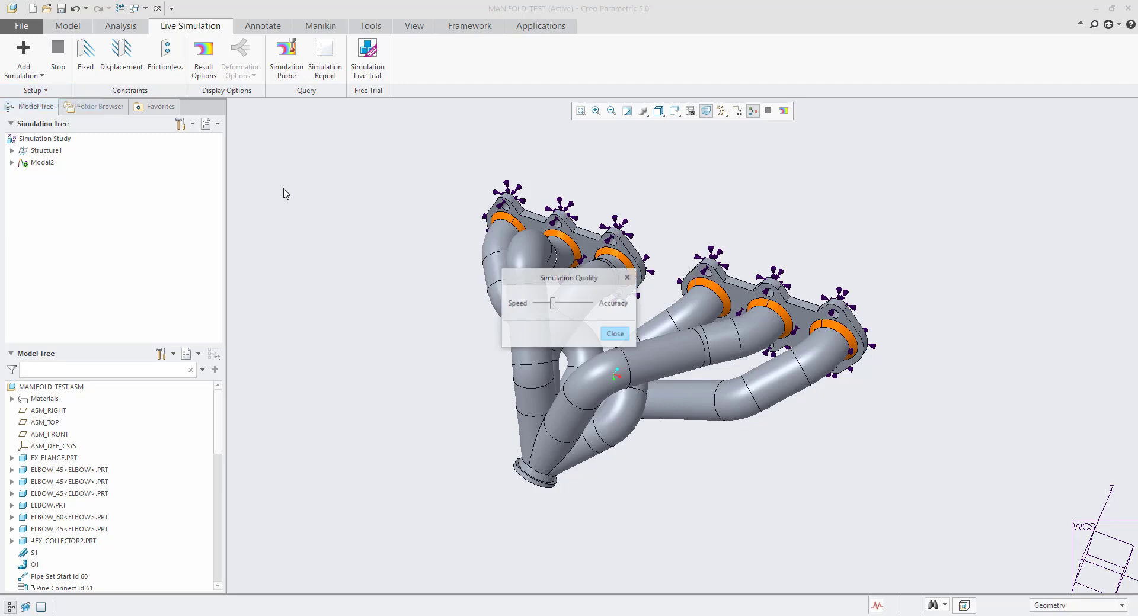
click(557, 304)
click(614, 333)
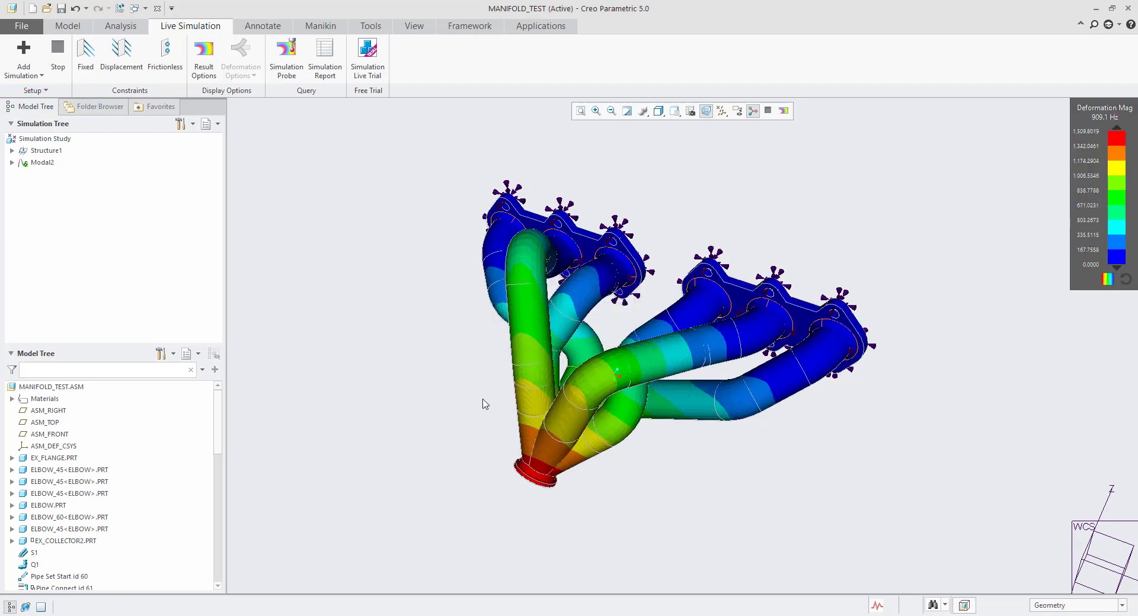
- Animate the modal deformation through the result display options and view the manifold from the side
mouse_move(486, 380)
middle_down()
mouse_move(501, 353)
mouse_move(466, 376)
mouse_move(478, 384)
middle_up()
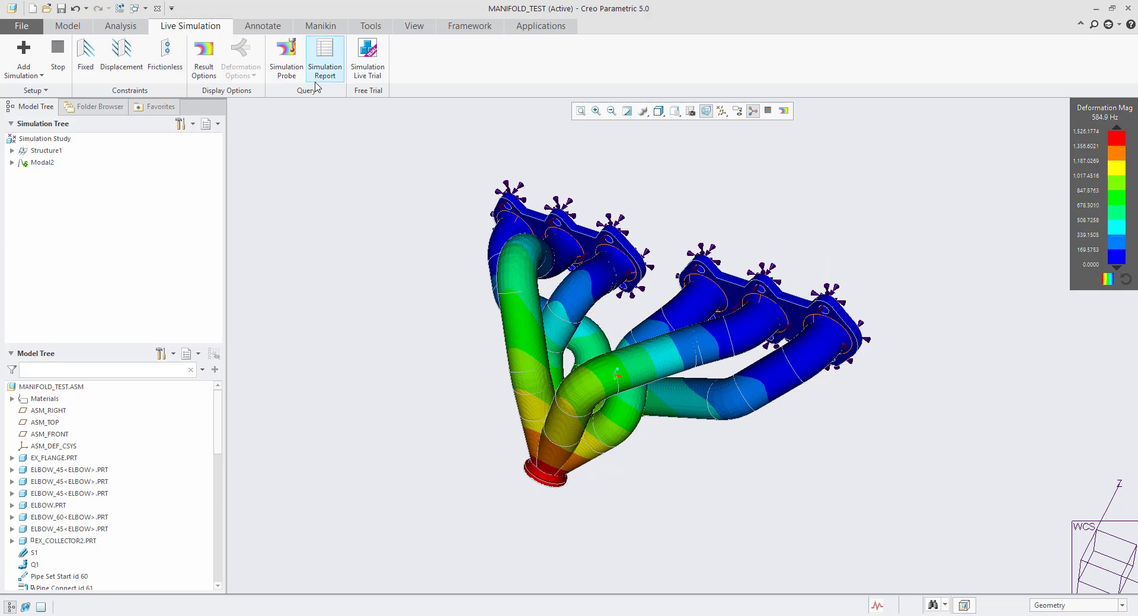
click(203, 58)
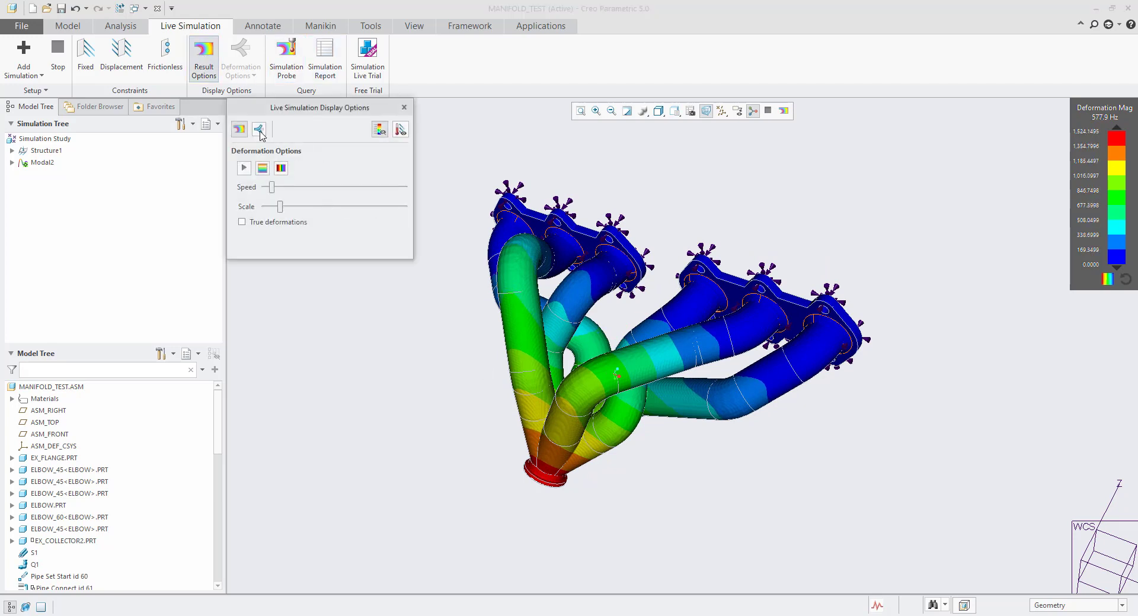
click(244, 168)
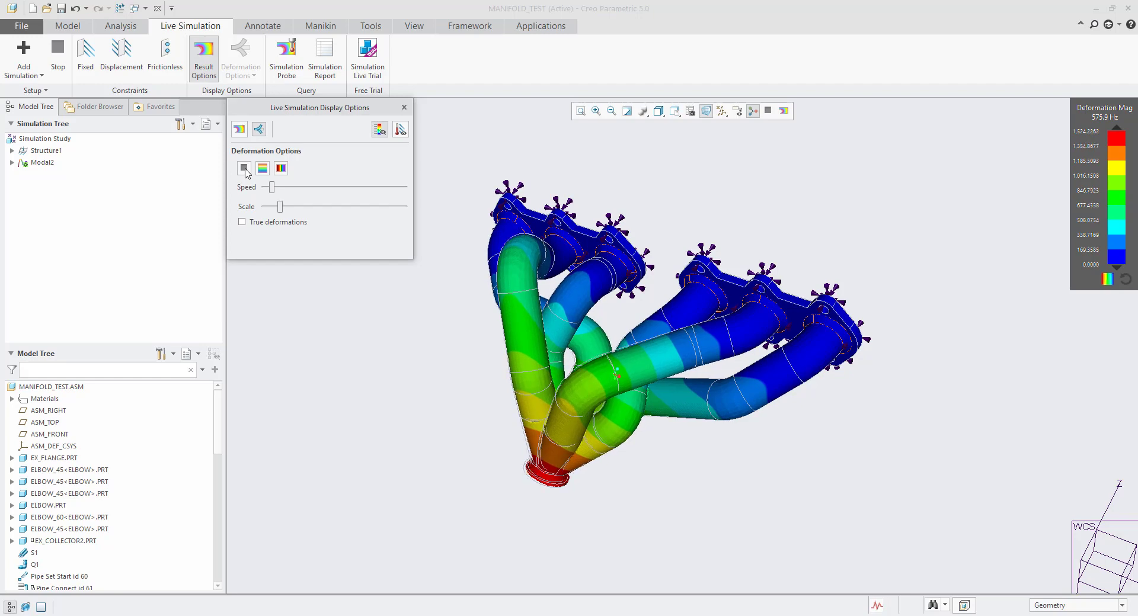
middle_drag(551, 379, 696, 422)
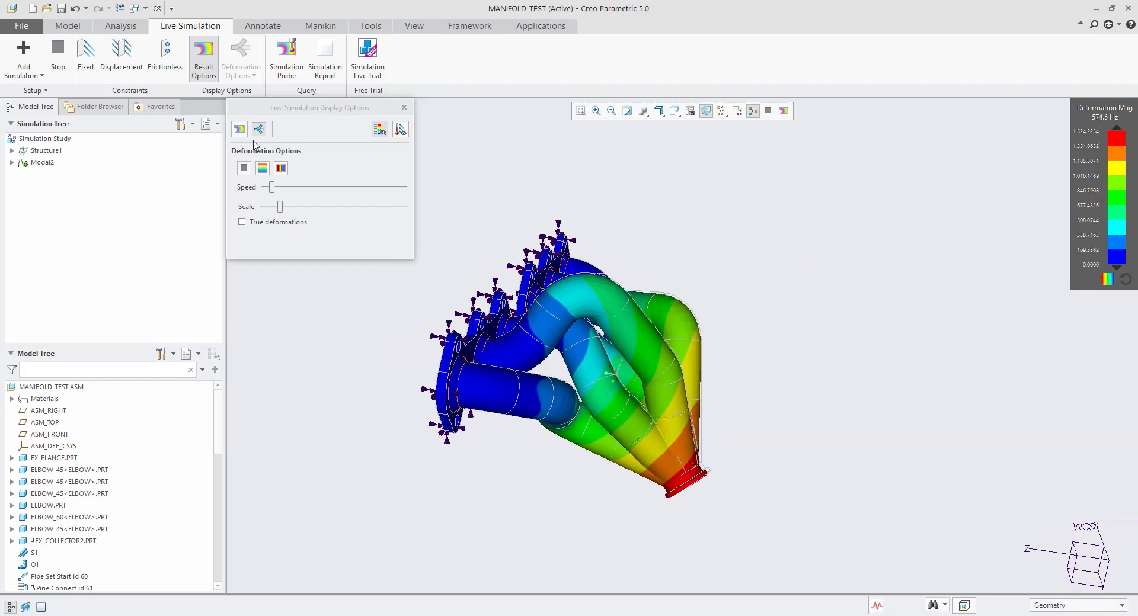
- Set the displayed deformation result to mode 1 and then mode 2, and view the manifold's movement from the front
click(239, 129)
click(323, 219)
click(320, 231)
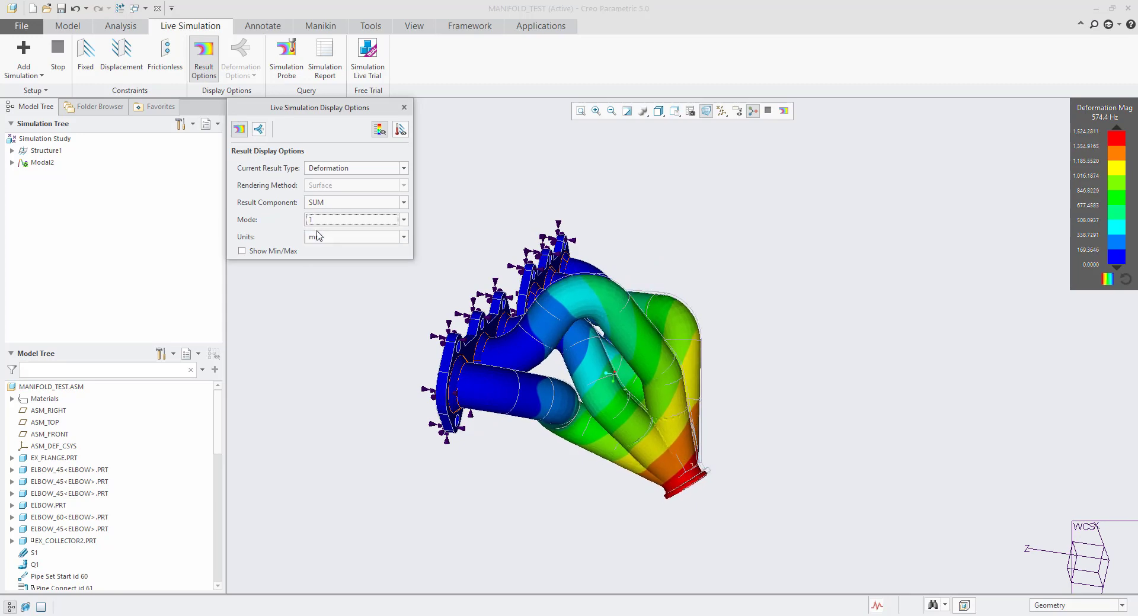
click(323, 219)
click(323, 242)
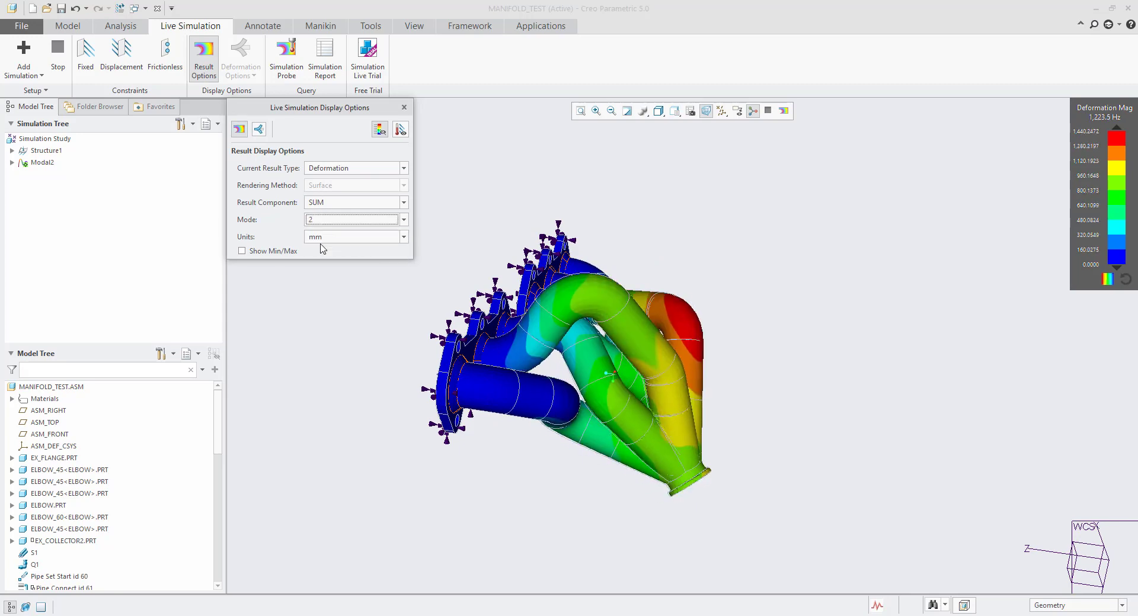
mouse_move(592, 368)
middle_down()
mouse_move(637, 359)
mouse_move(610, 373)
middle_up()
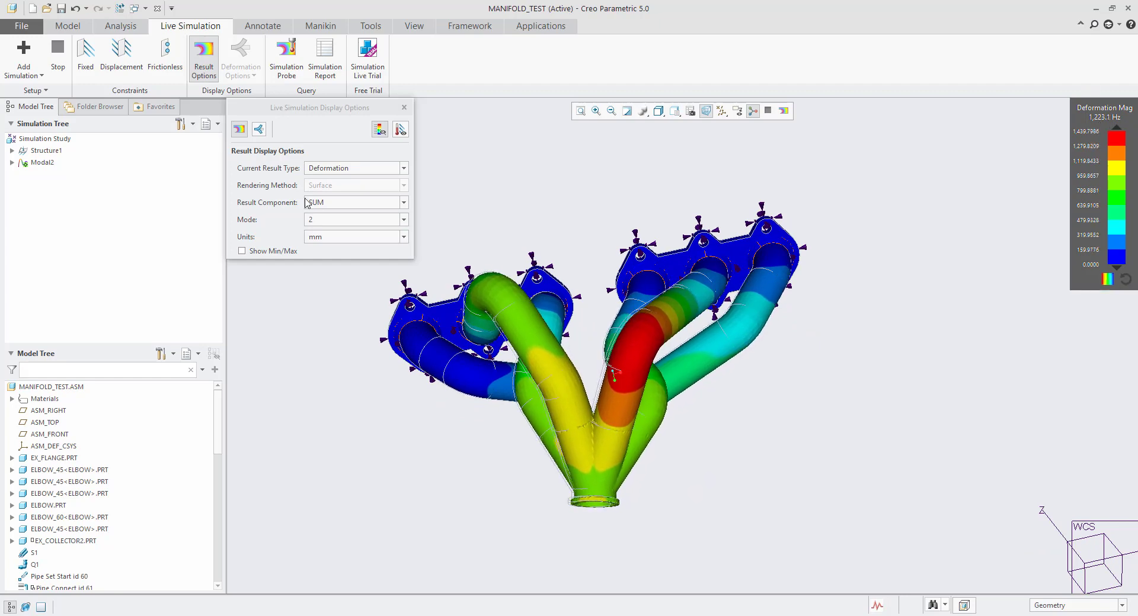
- Examine the mode 3 deformation of the manifold, then return the displayed result to mode 1
click(323, 219)
click(320, 252)
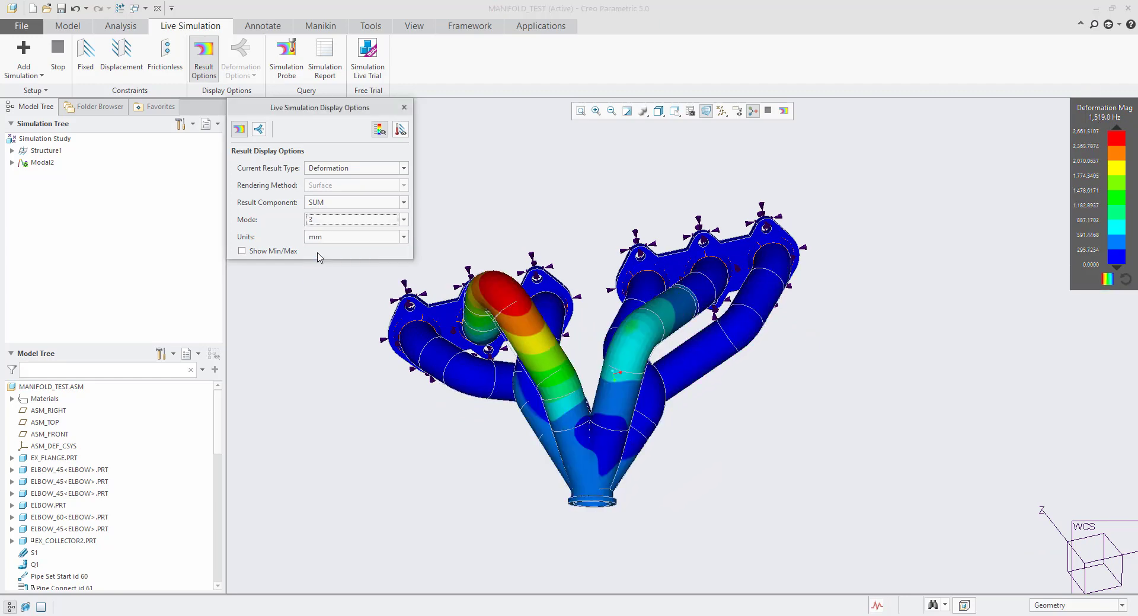
middle_drag(622, 329, 601, 427)
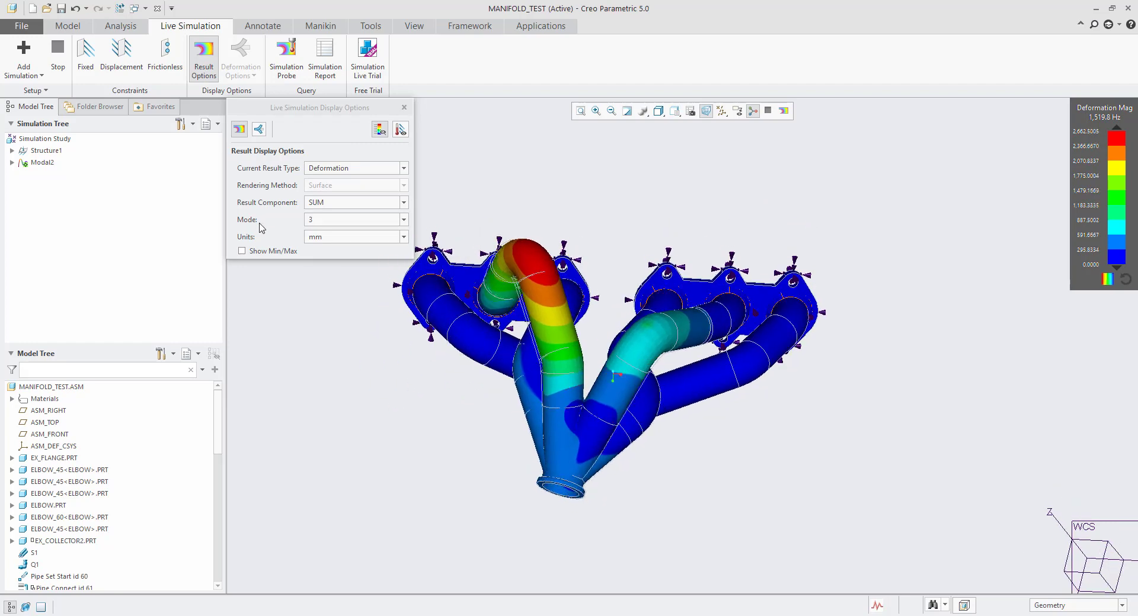
click(318, 221)
click(319, 232)
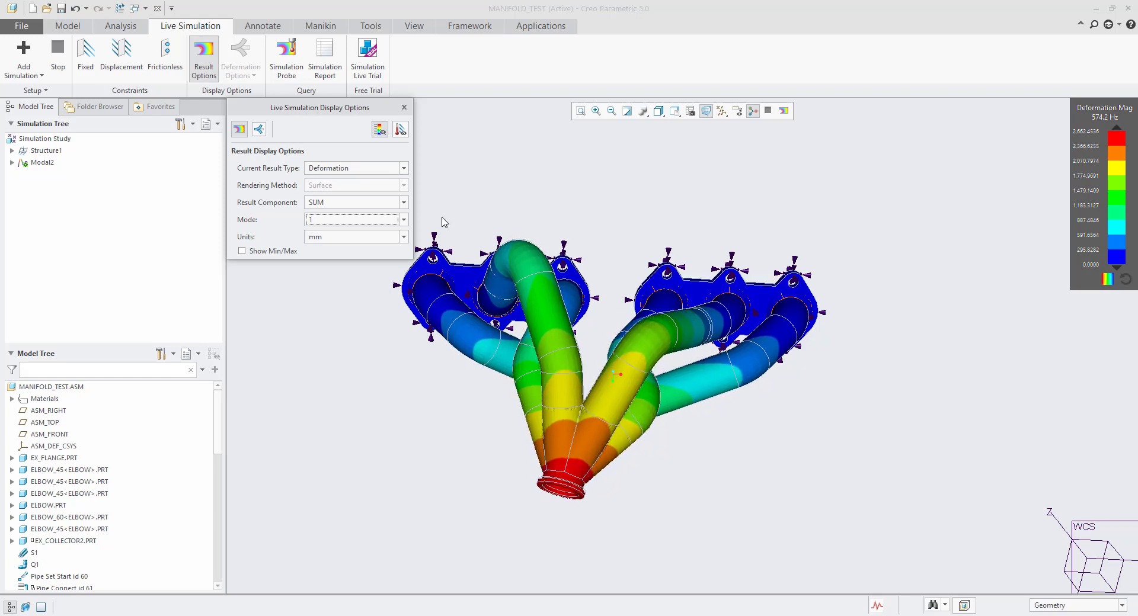
- Stop the deformation animation and close the live simulation display options
click(240, 131)
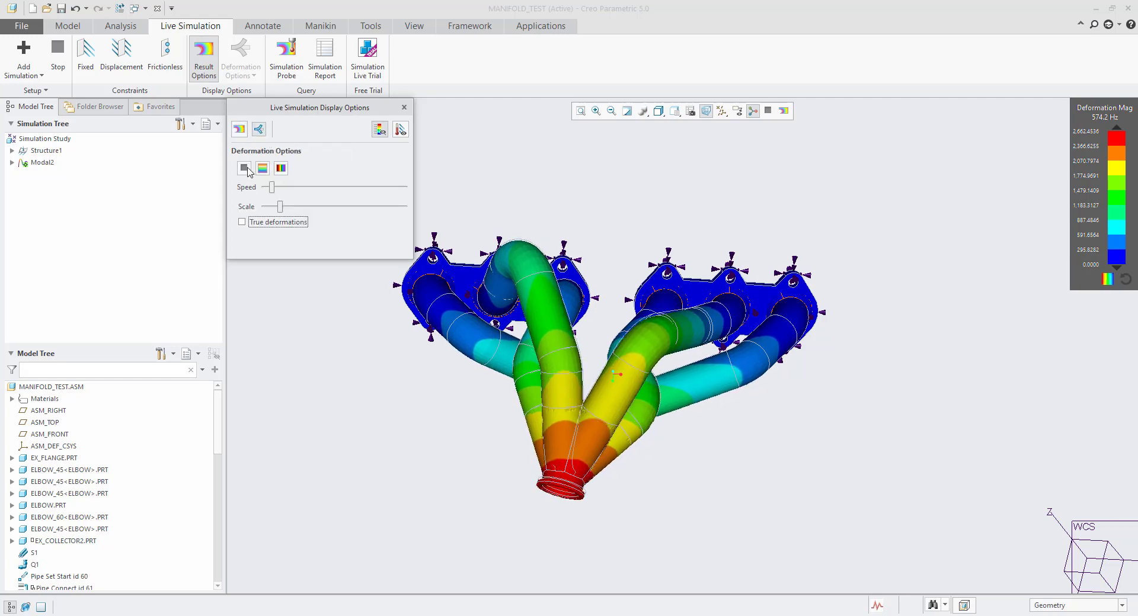
click(238, 130)
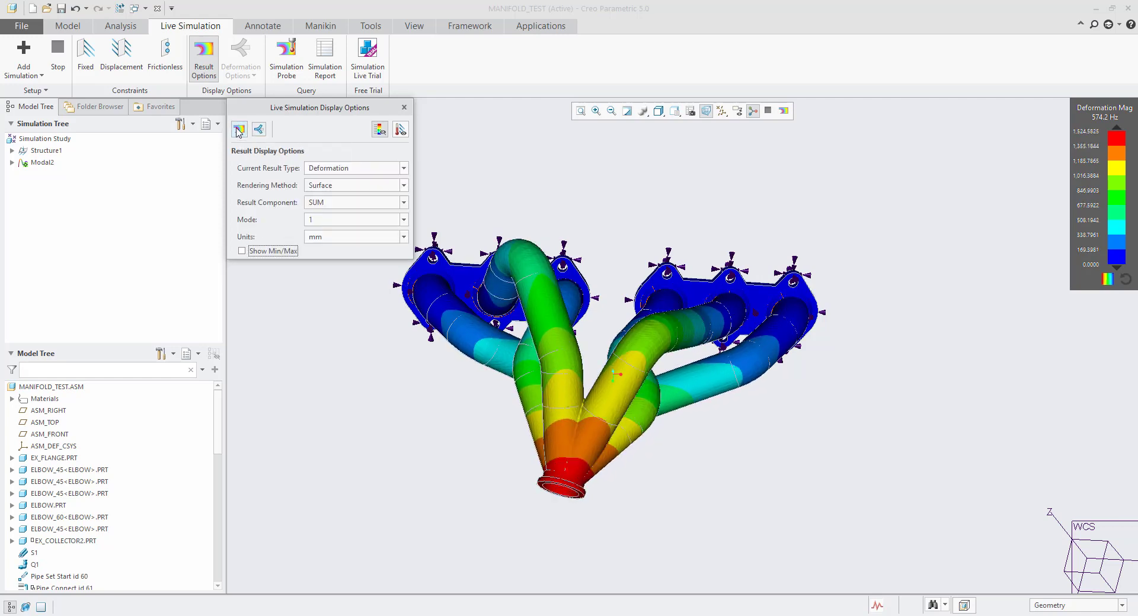
click(404, 109)
middle_drag(579, 231, 496, 313)
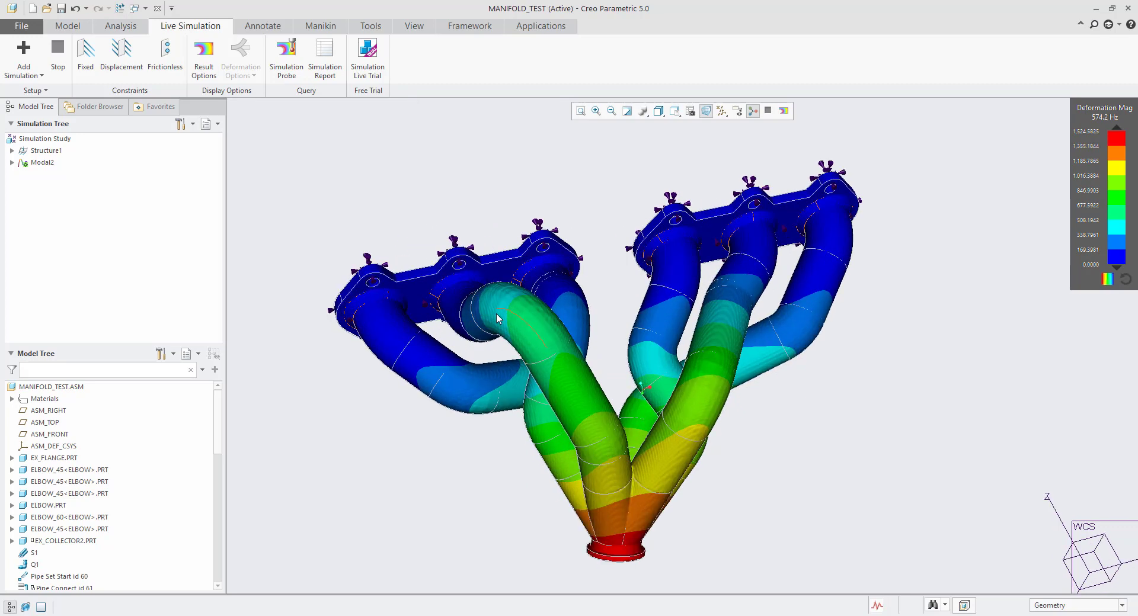
- Add a new structural simulation to the simulation study
click(27, 66)
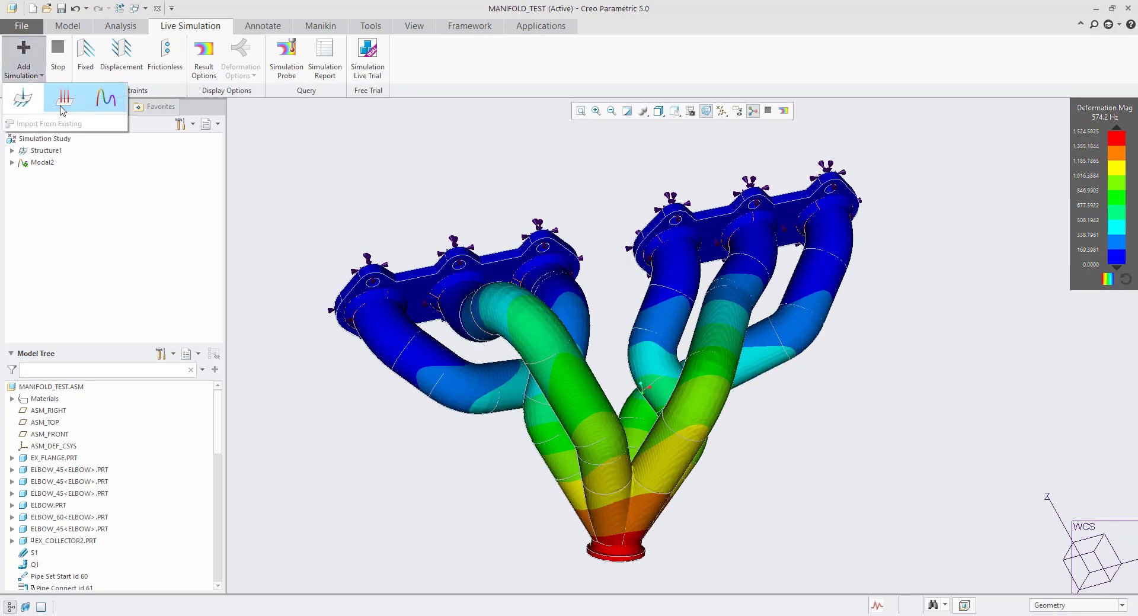
click(25, 99)
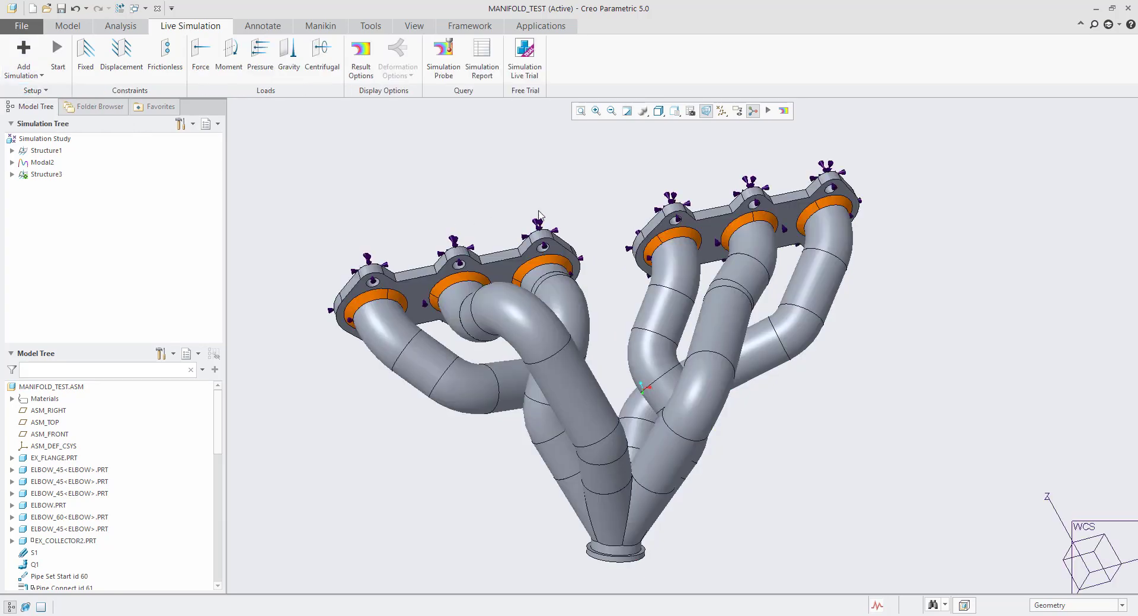
scroll(613, 199, up, 2)
middle_drag(614, 205, 557, 172)
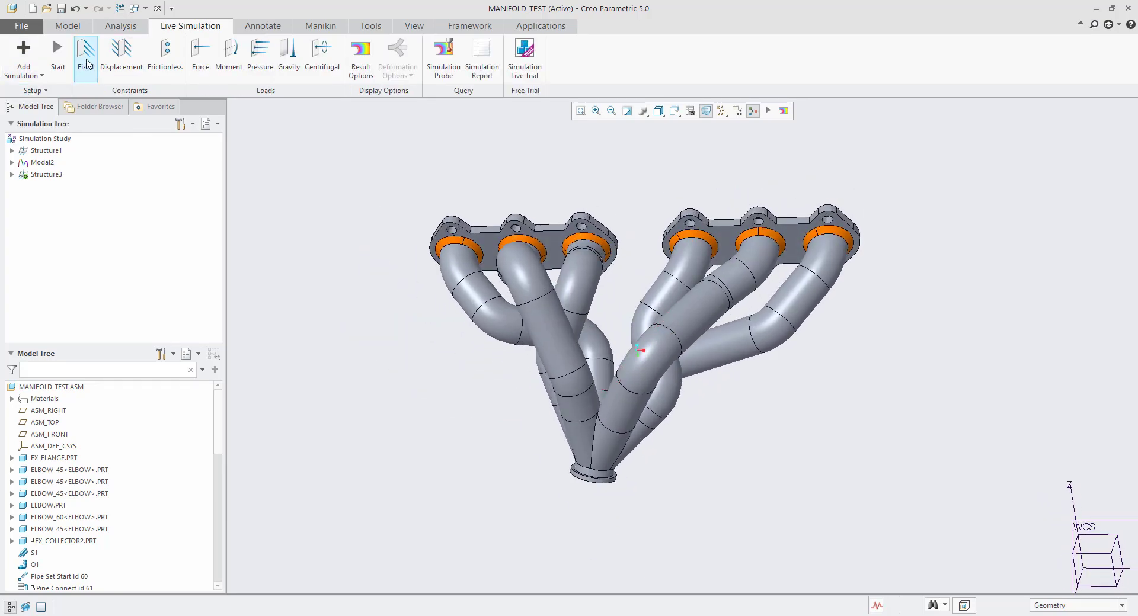
- Apply a Fixed constraint to the mounting faces of both exhaust flanges in the new structural simulation
click(87, 64)
middle_drag(444, 292, 543, 240)
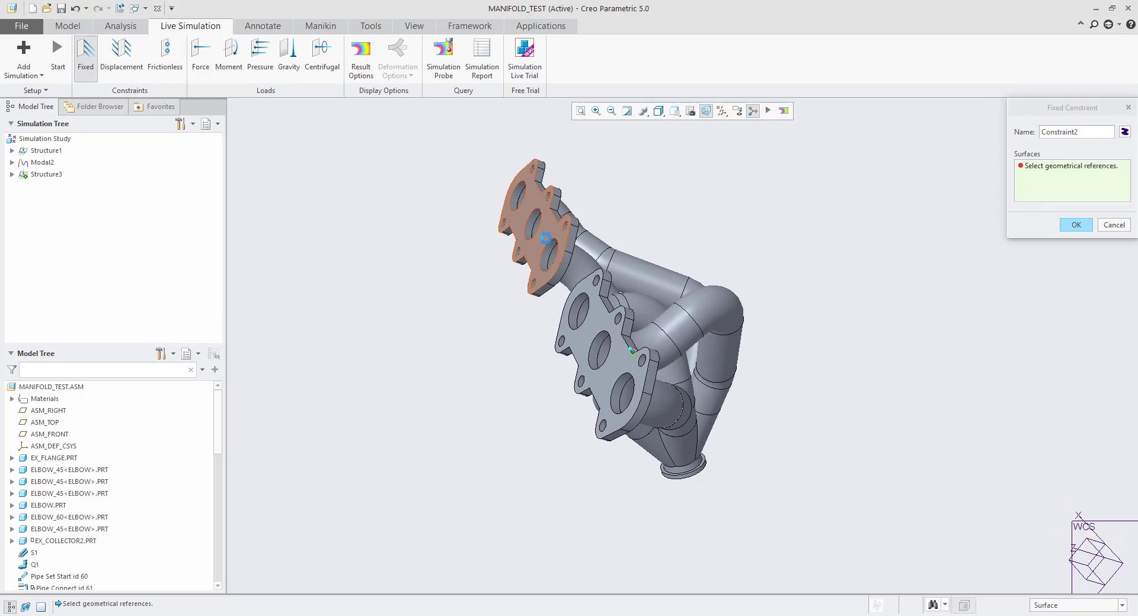
click(545, 238)
ctrl+click(595, 314)
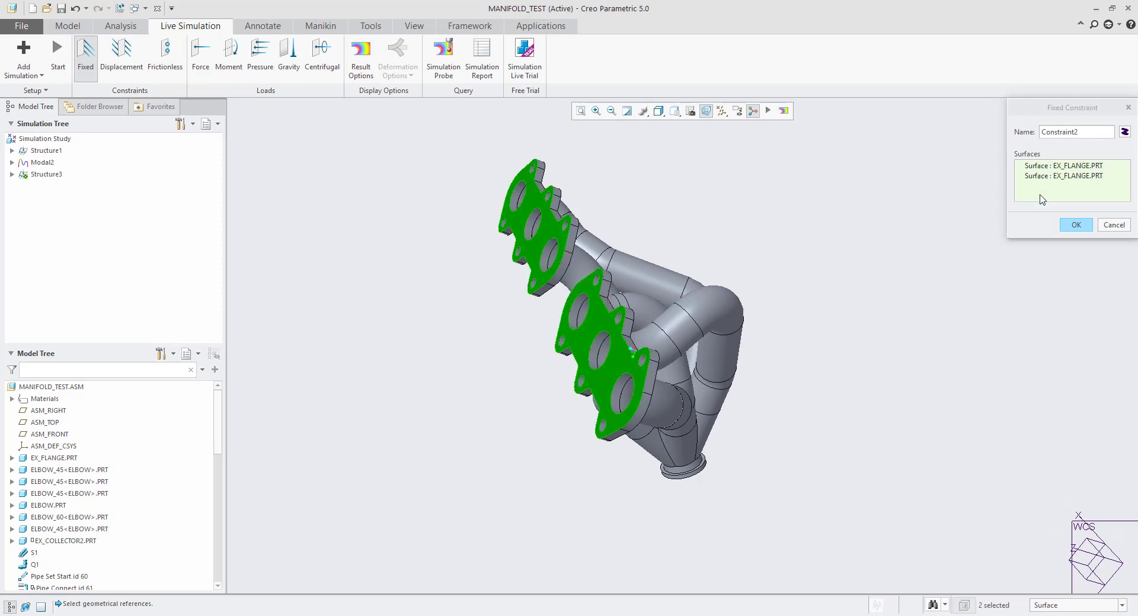
click(1076, 225)
- Apply a force load with a Y component in N to the outlet face of the exhaust collector
middle_drag(891, 256, 763, 227)
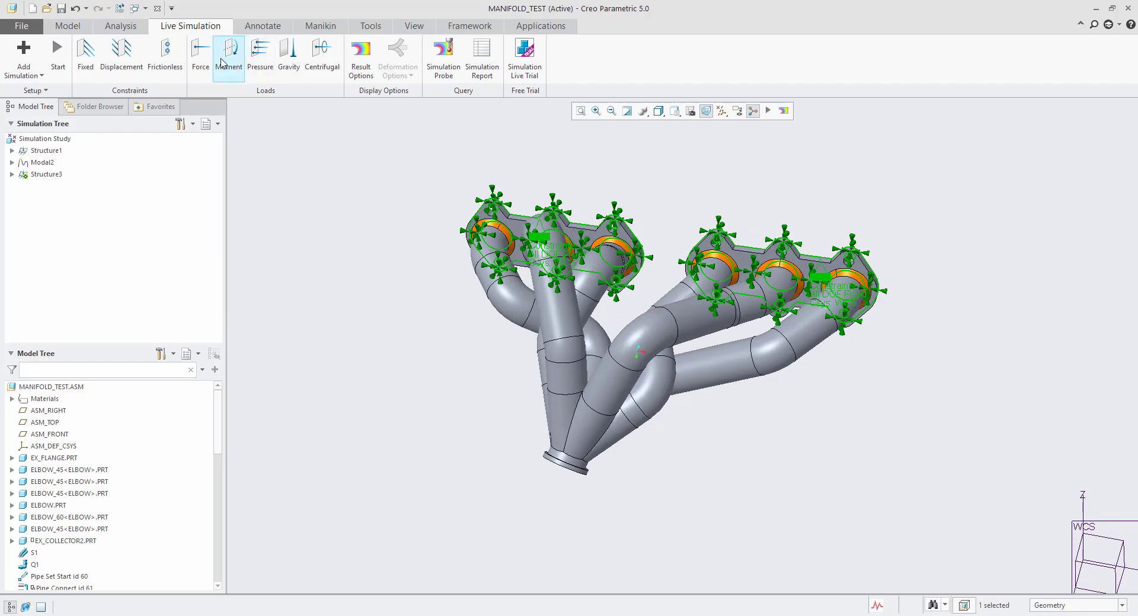
click(201, 56)
middle_drag(639, 497, 598, 489)
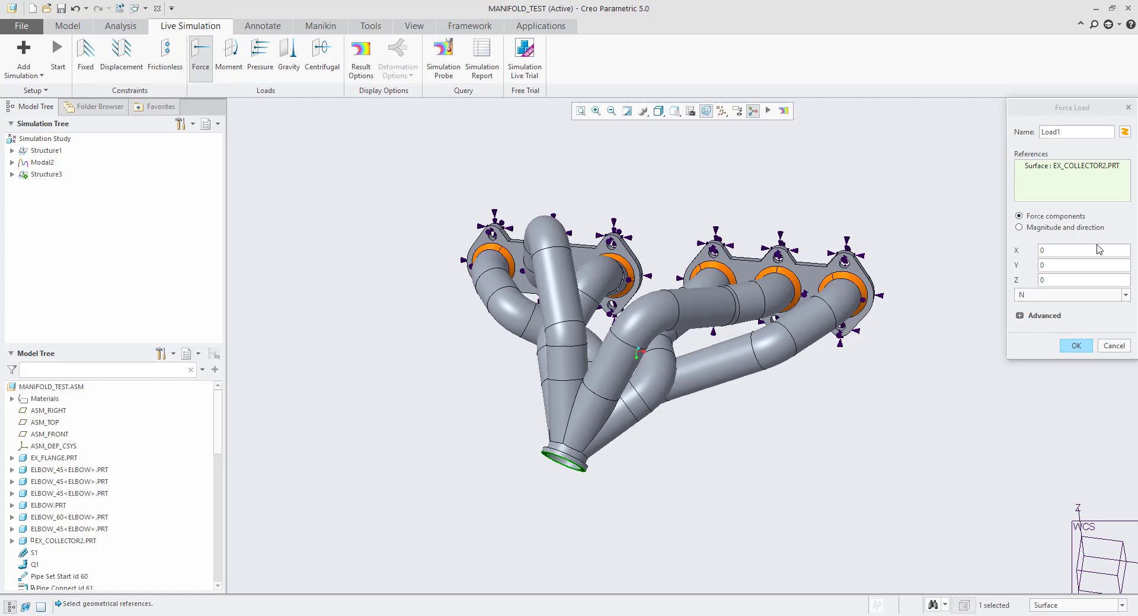
click(1057, 268)
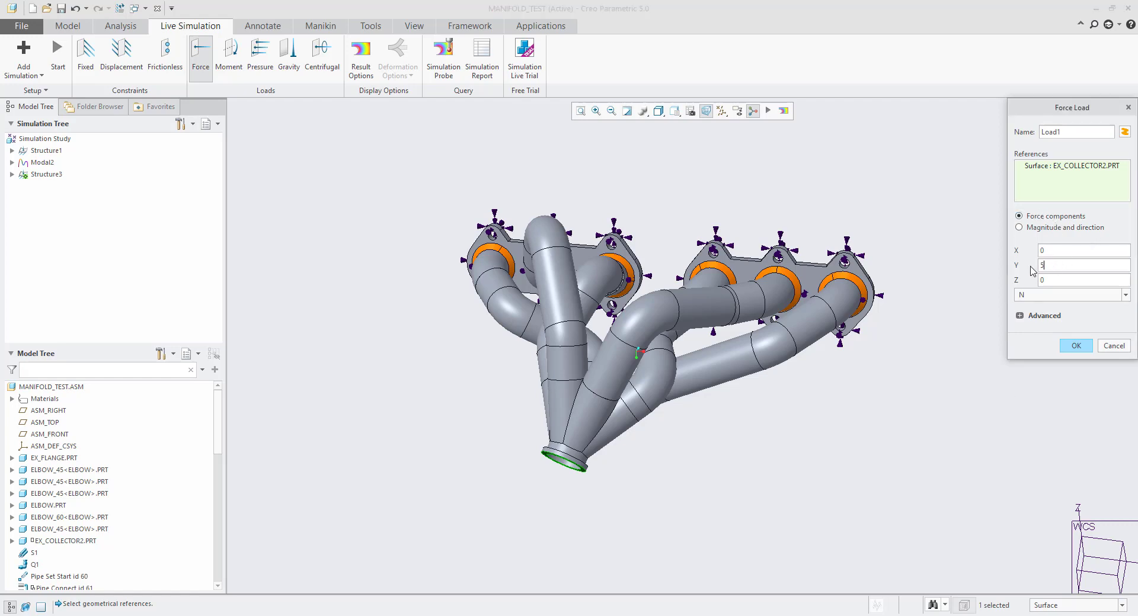
click(1077, 348)
- Start the structural simulation and view the Von Mises stress on the manifold from the front
middle_drag(732, 541, 569, 441)
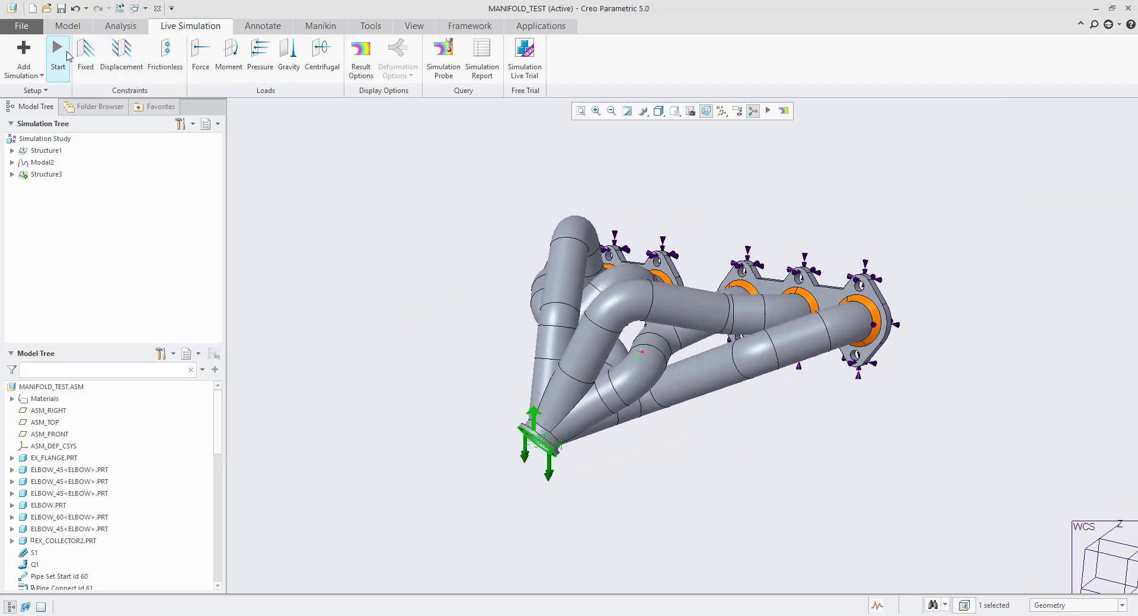
click(60, 54)
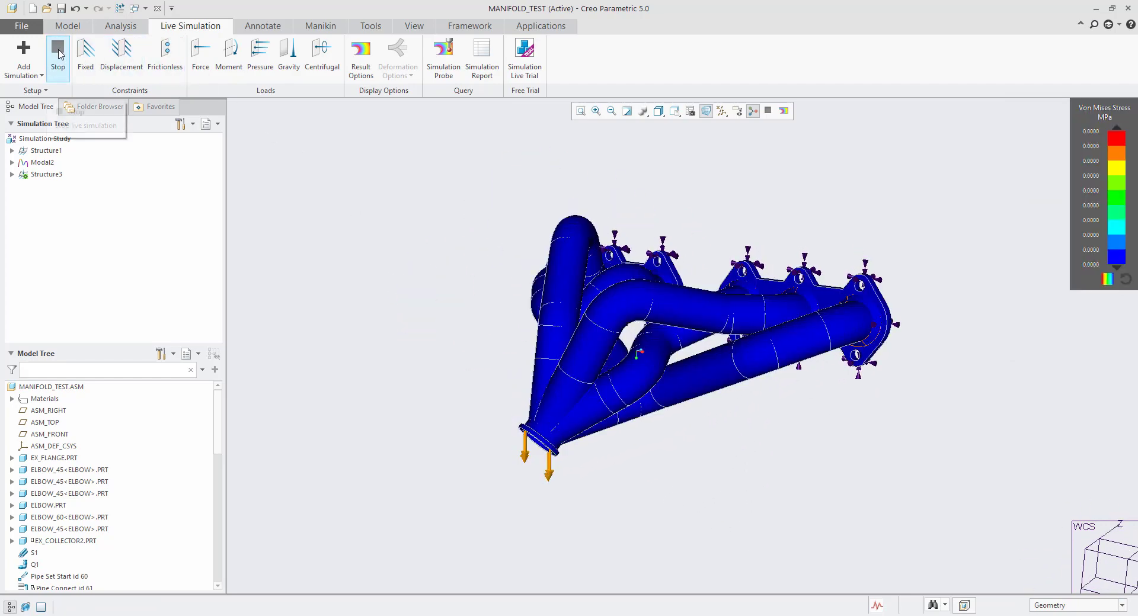
middle_drag(449, 193, 599, 253)
scroll(601, 249, down, 3)
scroll(627, 247, up, 3)
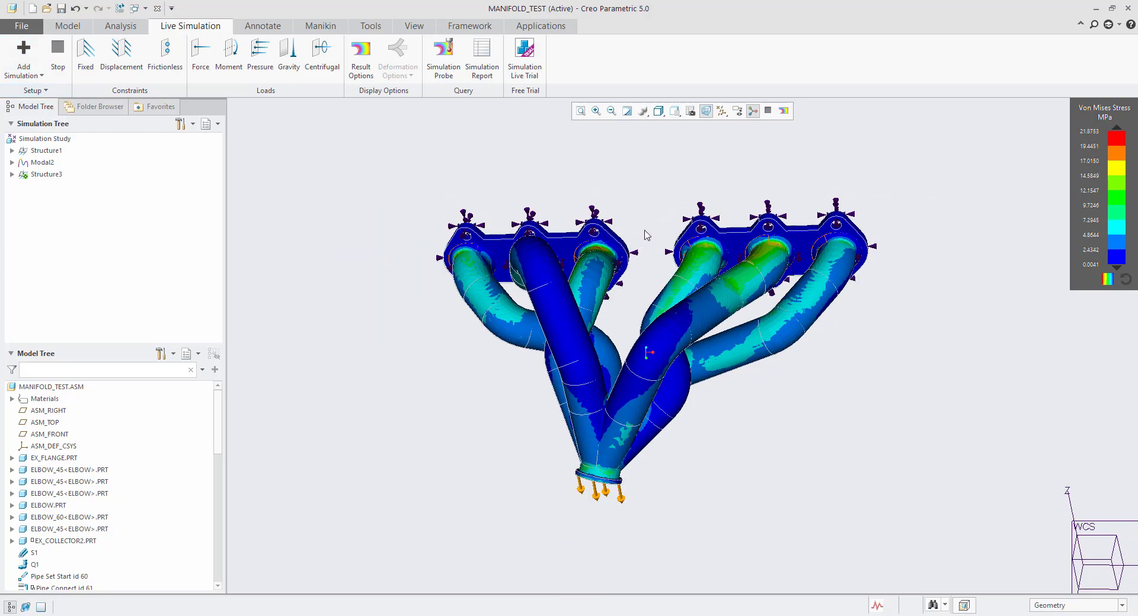
- Check the cylinder 1 runner length against its target in the Performance Monitor, then close it
middle_drag(652, 228, 683, 188)
scroll(670, 249, down, 2)
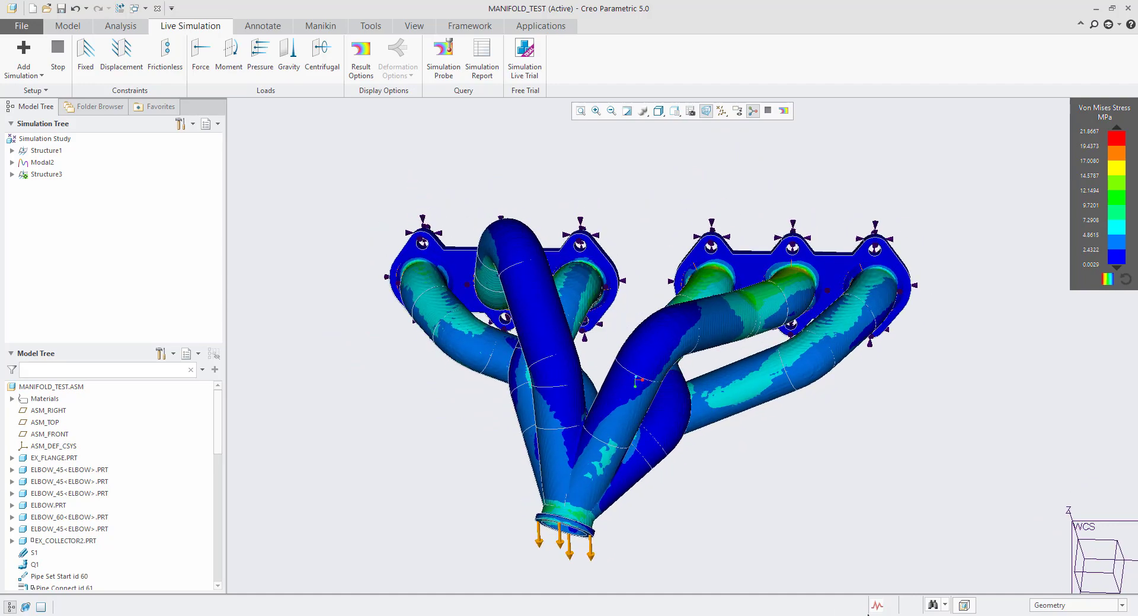
click(877, 607)
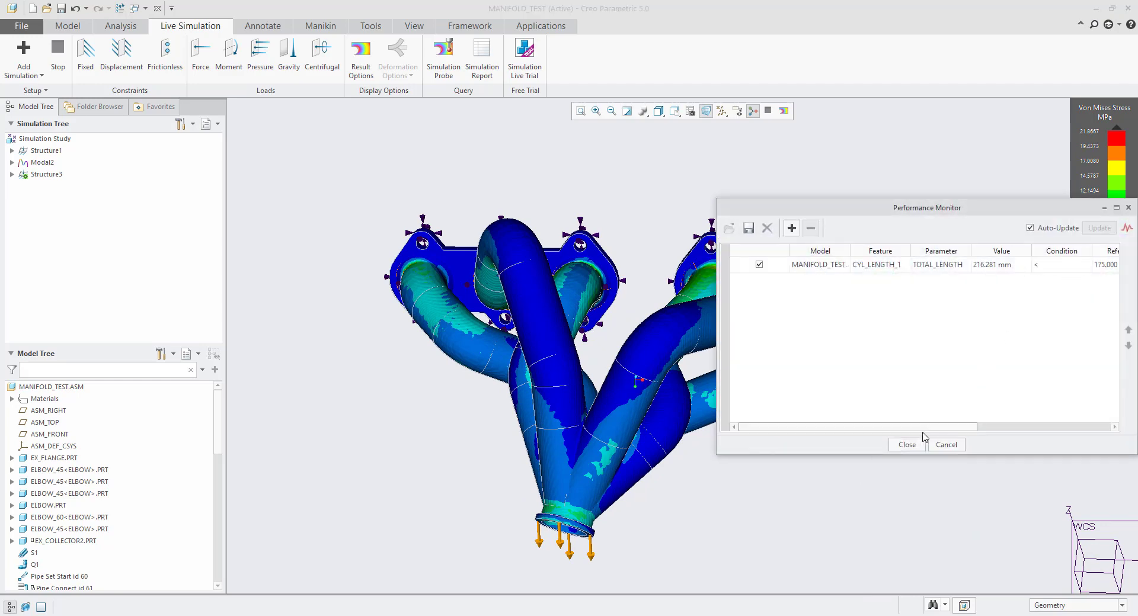
click(907, 446)
- Examine the Von Mises stress distribution on the runners, flanges and collector from several angles
middle_drag(907, 449, 712, 414)
scroll(700, 437, down, 4)
scroll(770, 378, down, 3)
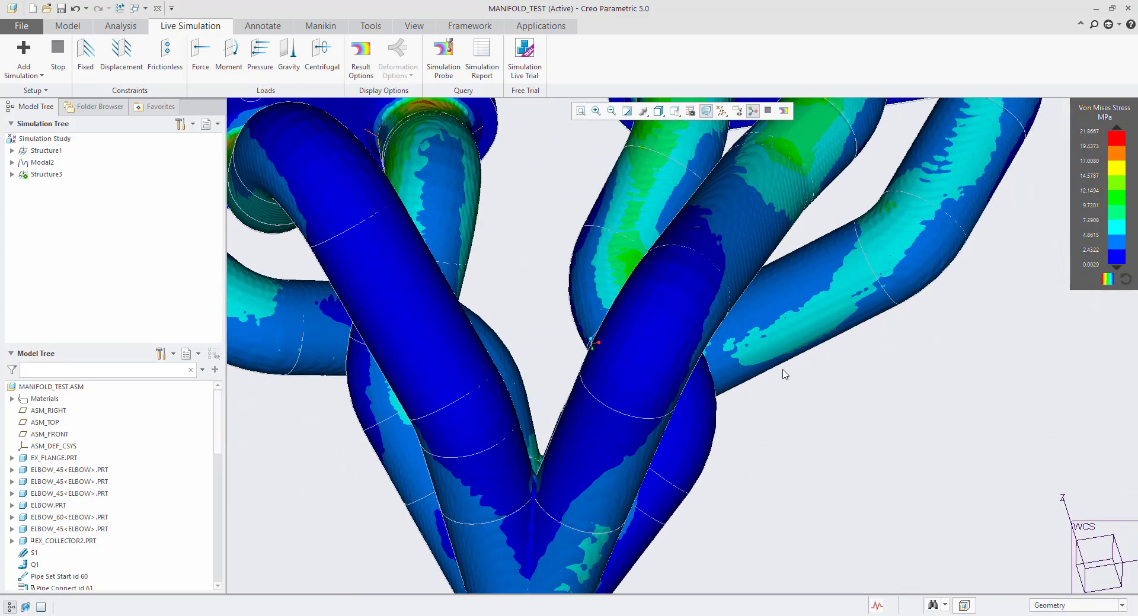
middle_drag(781, 432, 913, 258)
scroll(628, 432, up, 3)
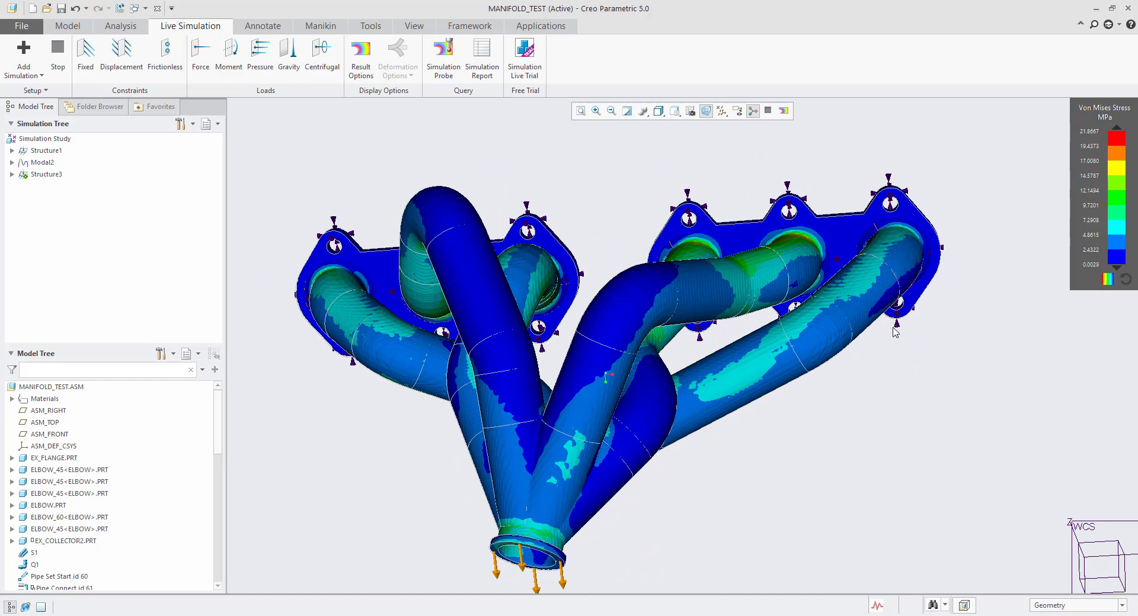
middle_drag(876, 393, 932, 256)
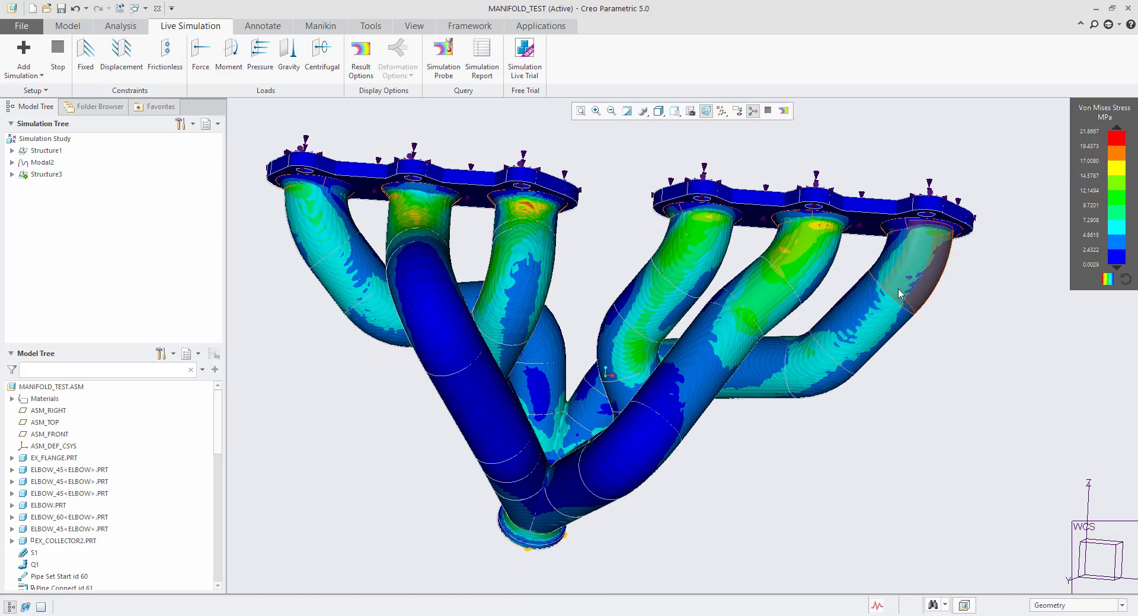
middle_drag(899, 292, 918, 225)
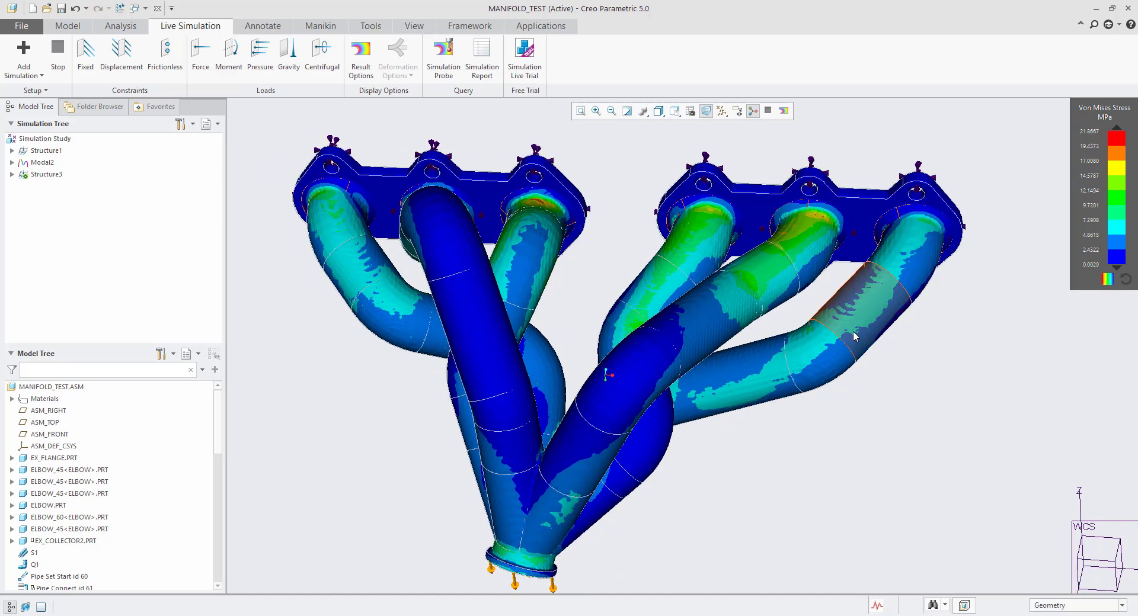
middle_drag(853, 336, 874, 287)
scroll(879, 280, up, 1)
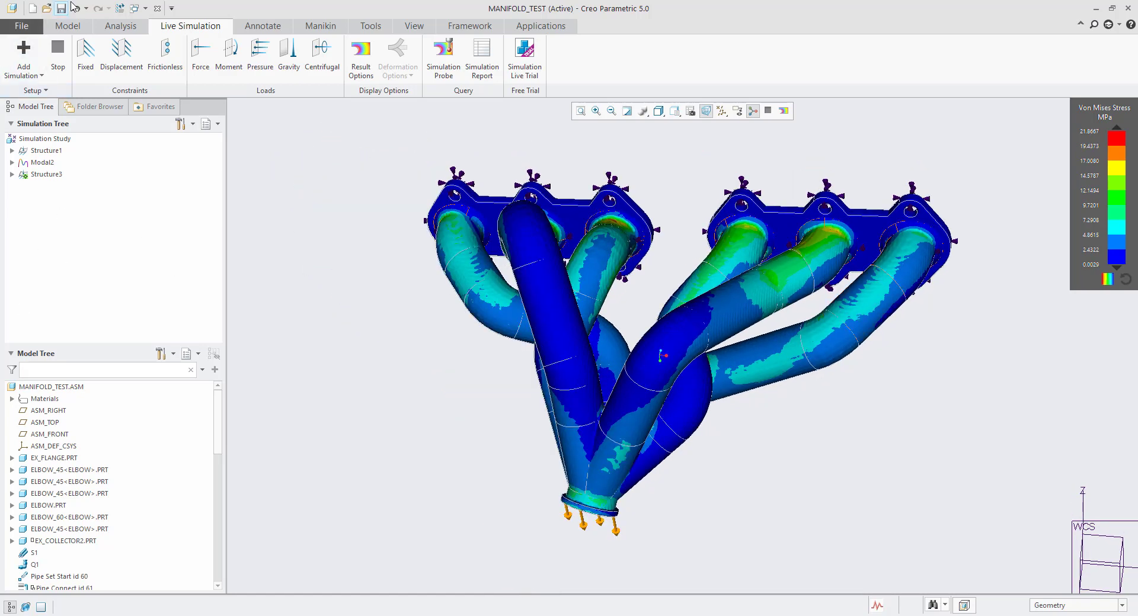
- Replace the first ELBOW_45 below the exhaust flange with the ELBOW_90 instance from the family table
click(68, 26)
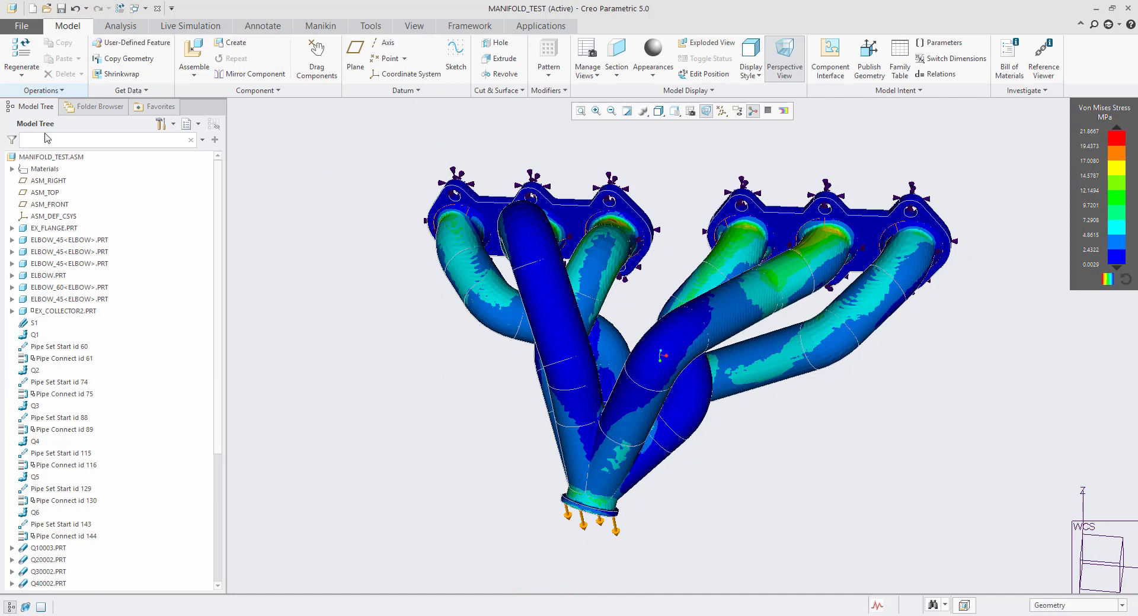
click(63, 240)
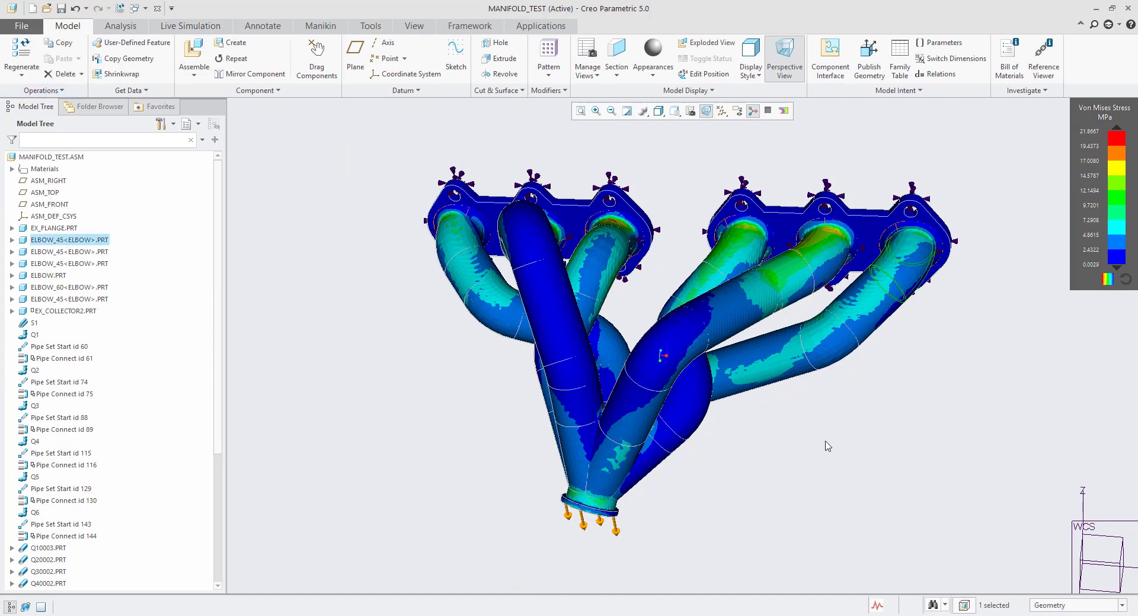
middle_drag(826, 443, 815, 411)
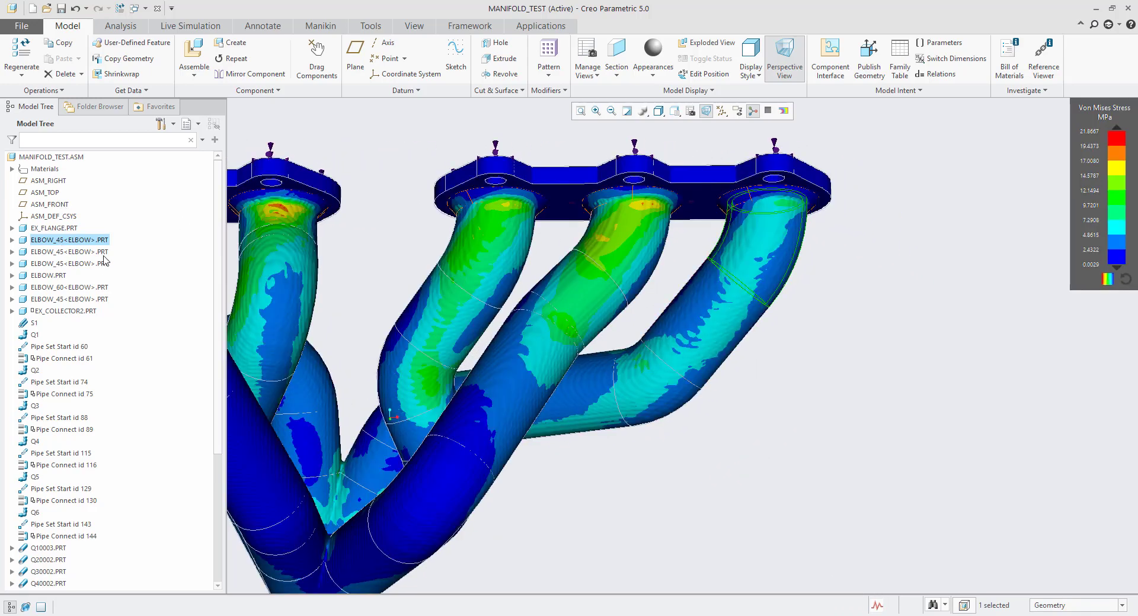
right_click(83, 243)
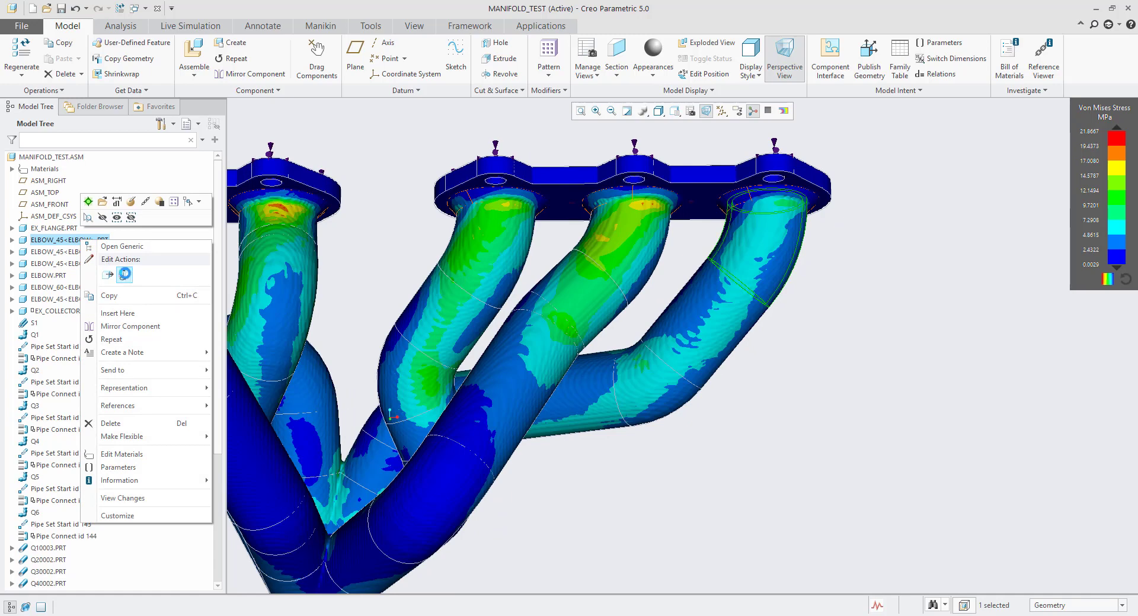
click(124, 275)
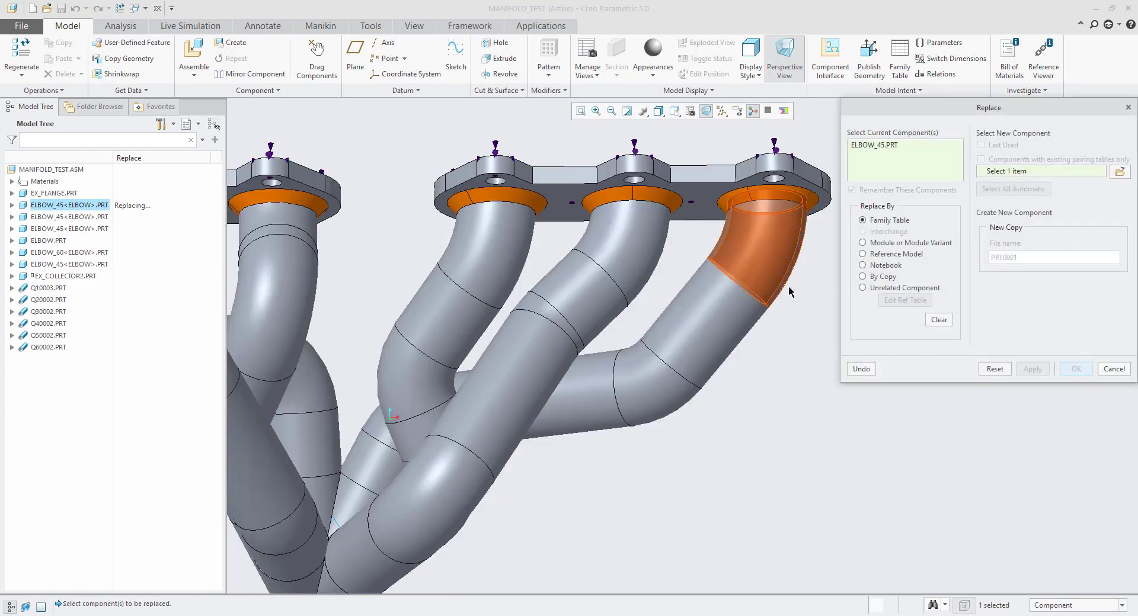
click(1125, 175)
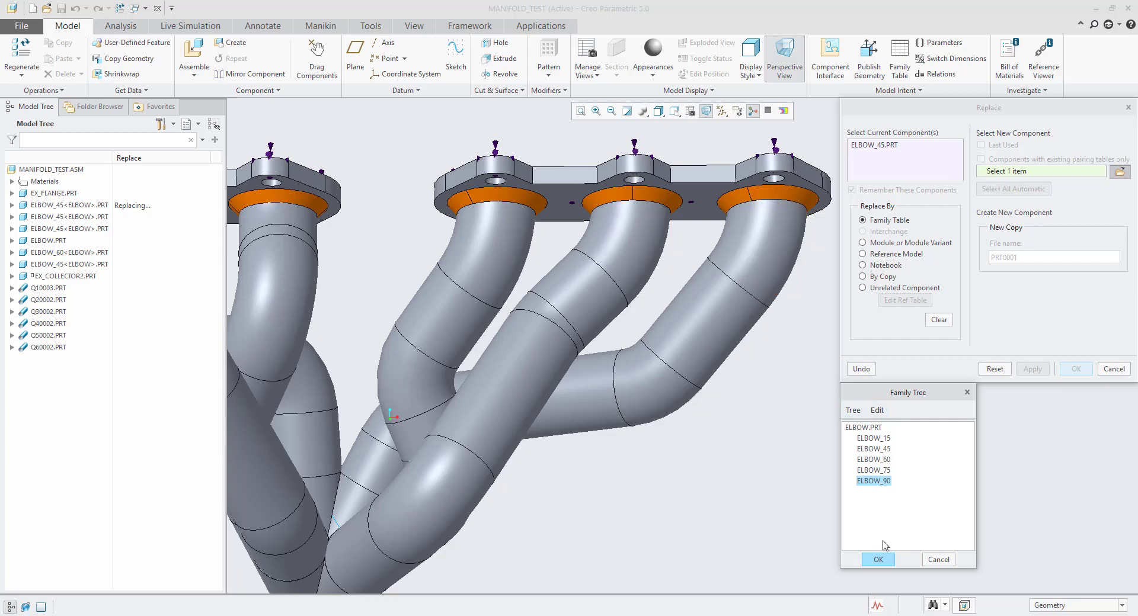
click(878, 560)
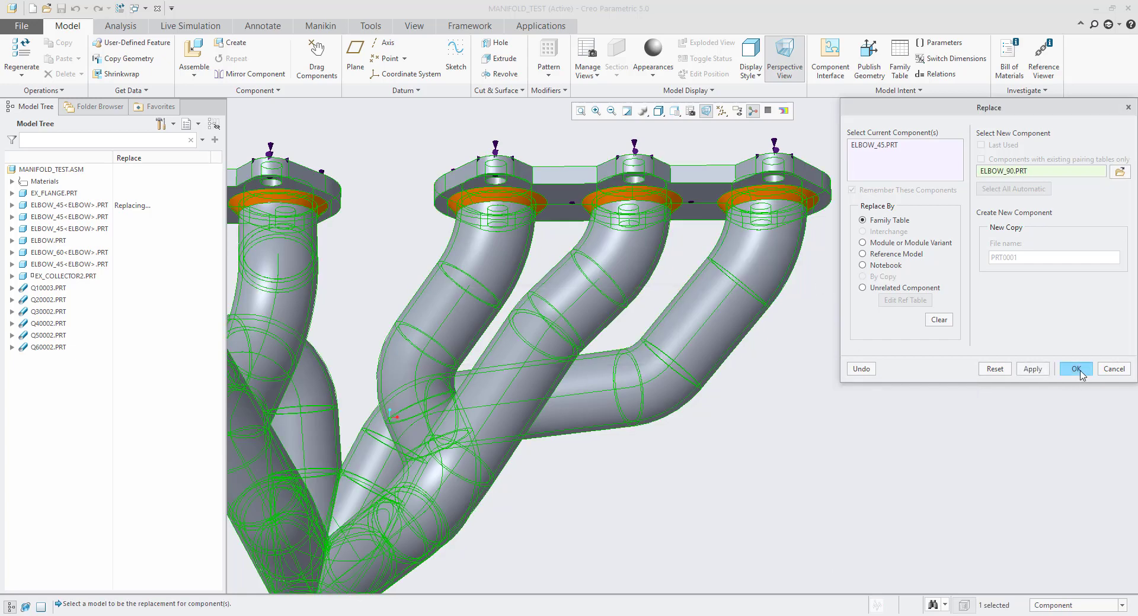
click(1077, 369)
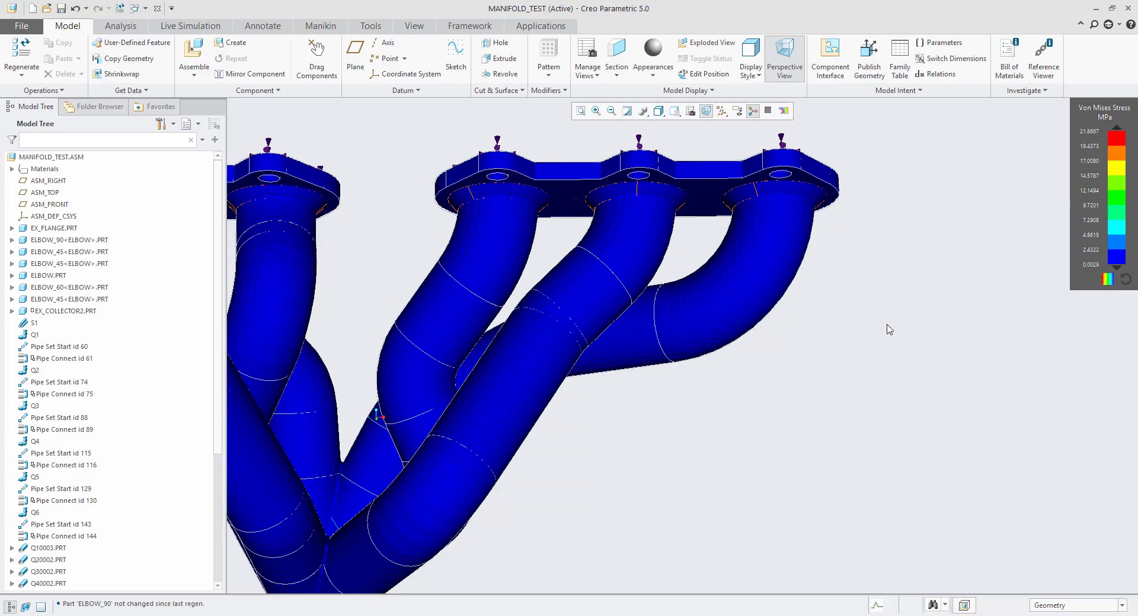
- Check the cylinder 1 runner length against its reference and tolerance in the Performance Monitor, and close the monitor
scroll(895, 329, down, 2)
middle_drag(867, 382, 842, 530)
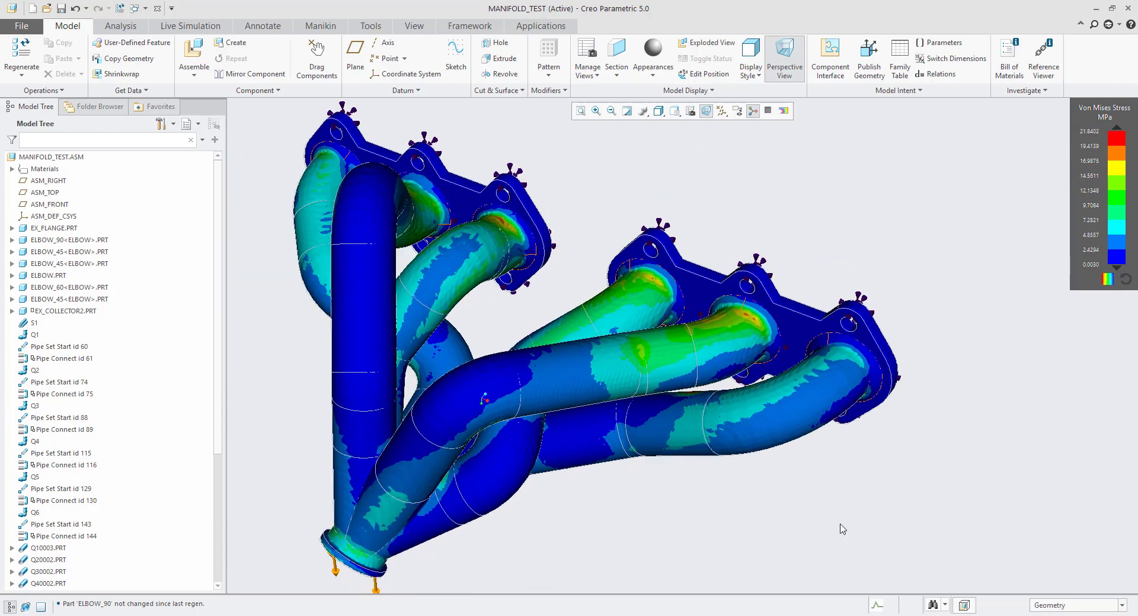
click(877, 609)
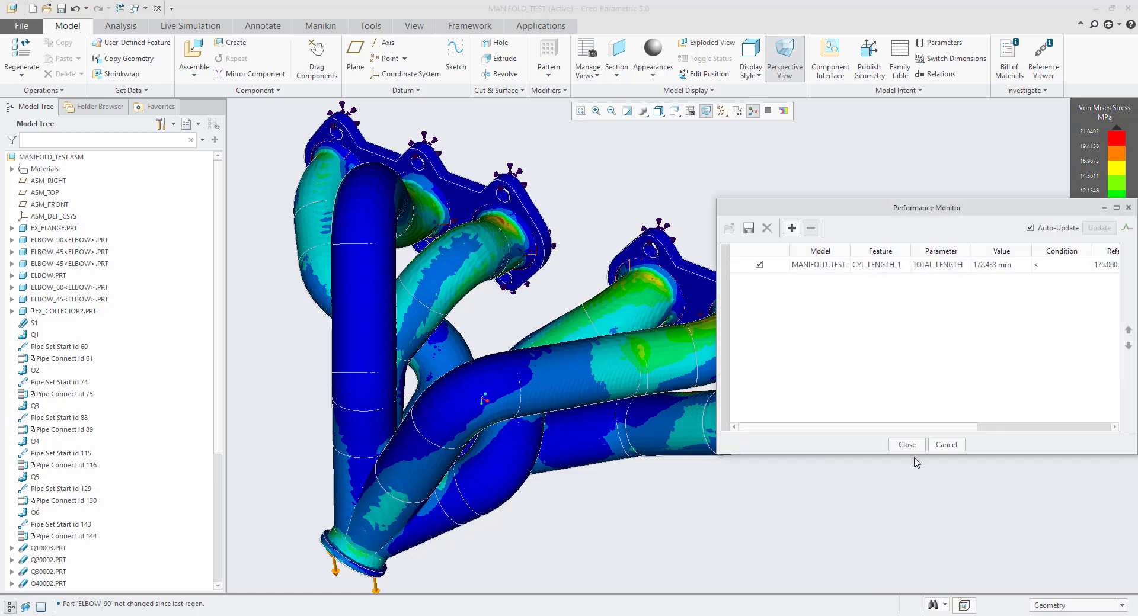
drag(953, 427, 994, 428)
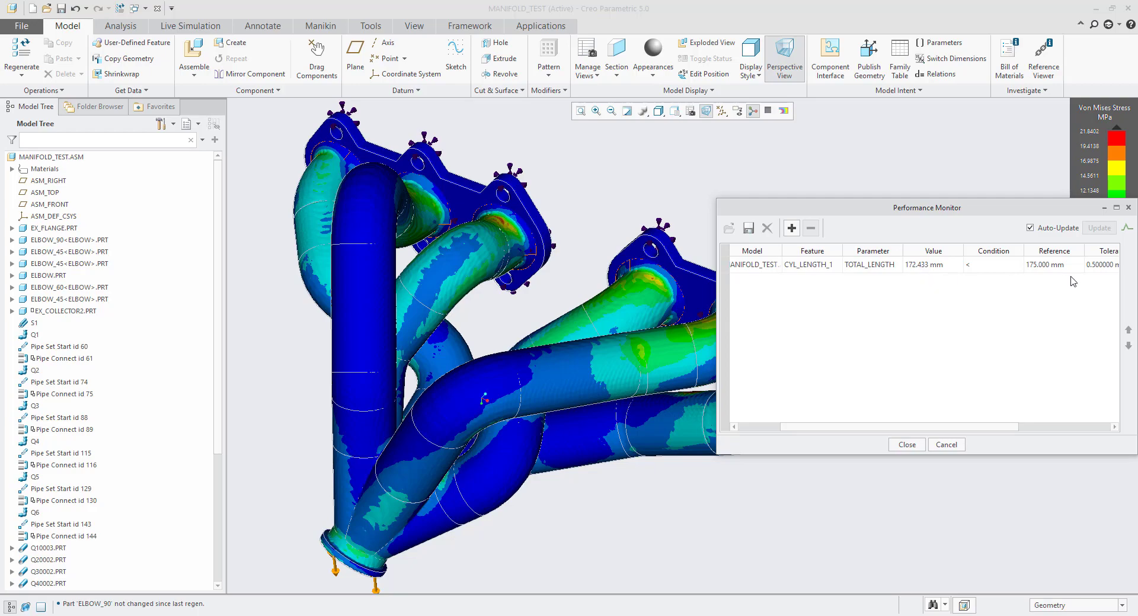
click(907, 445)
- Change the value of the cylinder 1 angle in the assembly parameters and regenerate the manifold
middle_drag(777, 526, 677, 380)
scroll(676, 379, down, 1)
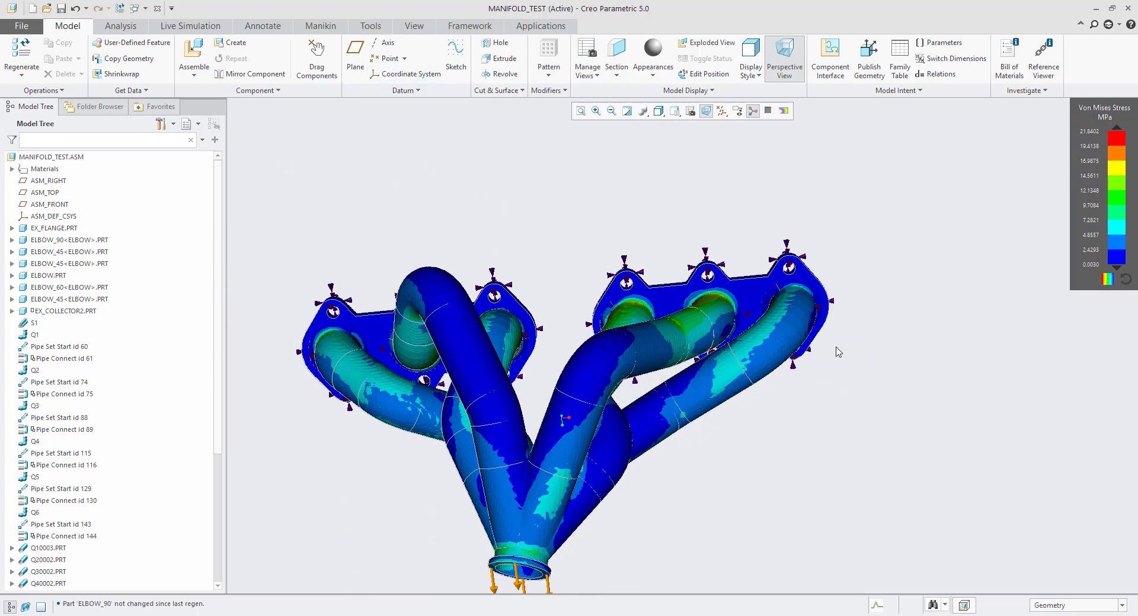
click(371, 26)
click(414, 43)
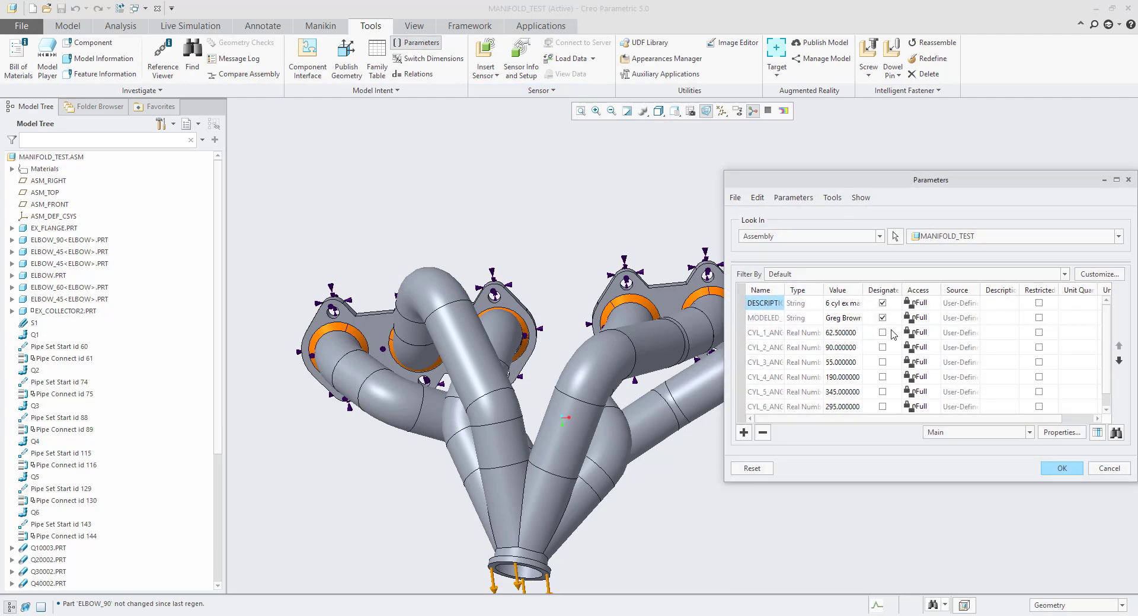
click(861, 332)
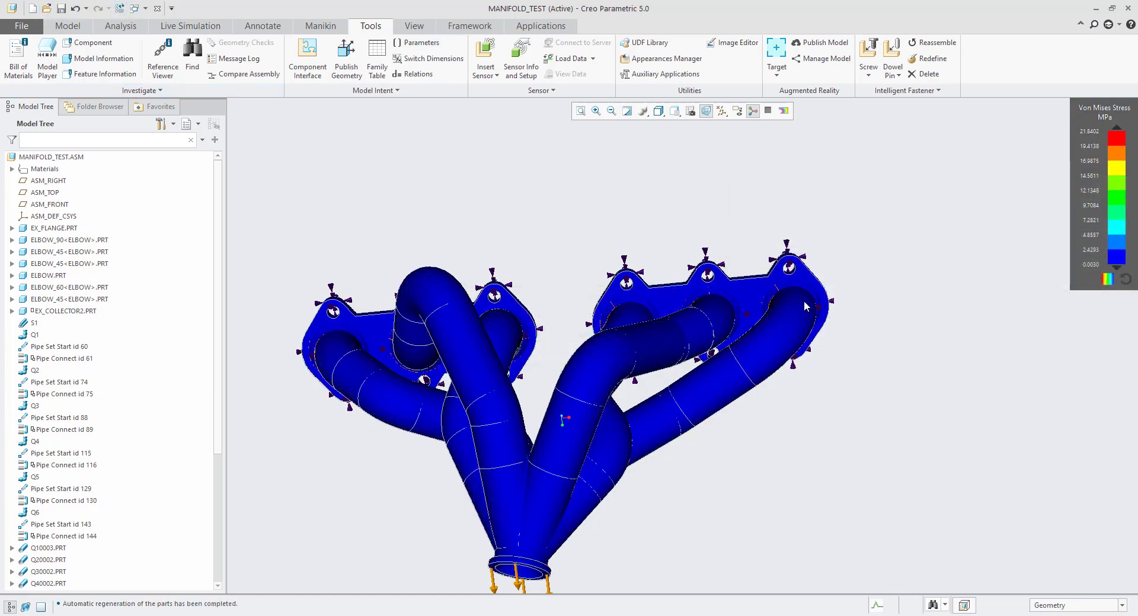
- Examine the updated Von Mises stress on the runners and flanges from the front and at an angle
middle_drag(848, 390, 841, 437)
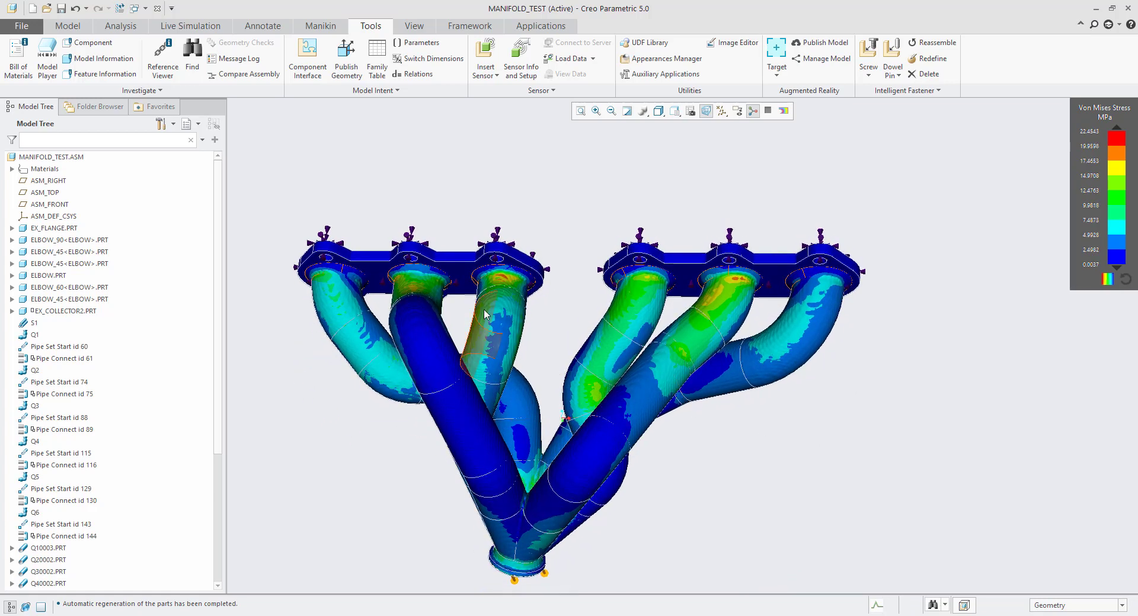
scroll(483, 308, down, 2)
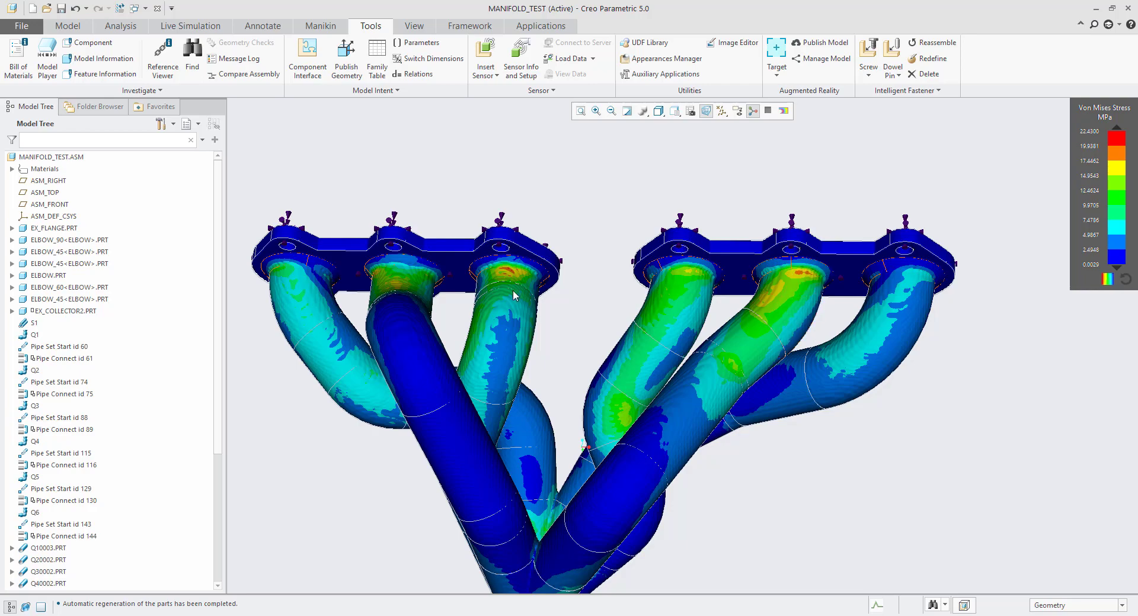
mouse_move(640, 304)
middle_down()
mouse_move(443, 231)
mouse_move(684, 280)
mouse_move(593, 249)
mouse_move(561, 208)
mouse_move(575, 182)
mouse_move(599, 185)
mouse_move(594, 213)
mouse_move(668, 272)
mouse_move(803, 254)
mouse_move(871, 196)
mouse_move(851, 174)
mouse_move(828, 229)
mouse_move(741, 249)
mouse_move(638, 249)
mouse_move(660, 261)
mouse_move(668, 247)
mouse_move(652, 231)
mouse_move(644, 280)
mouse_move(646, 244)
mouse_move(660, 257)
mouse_move(612, 303)
middle_up()
scroll(525, 363, down, 2)
scroll(634, 188, up, 1)
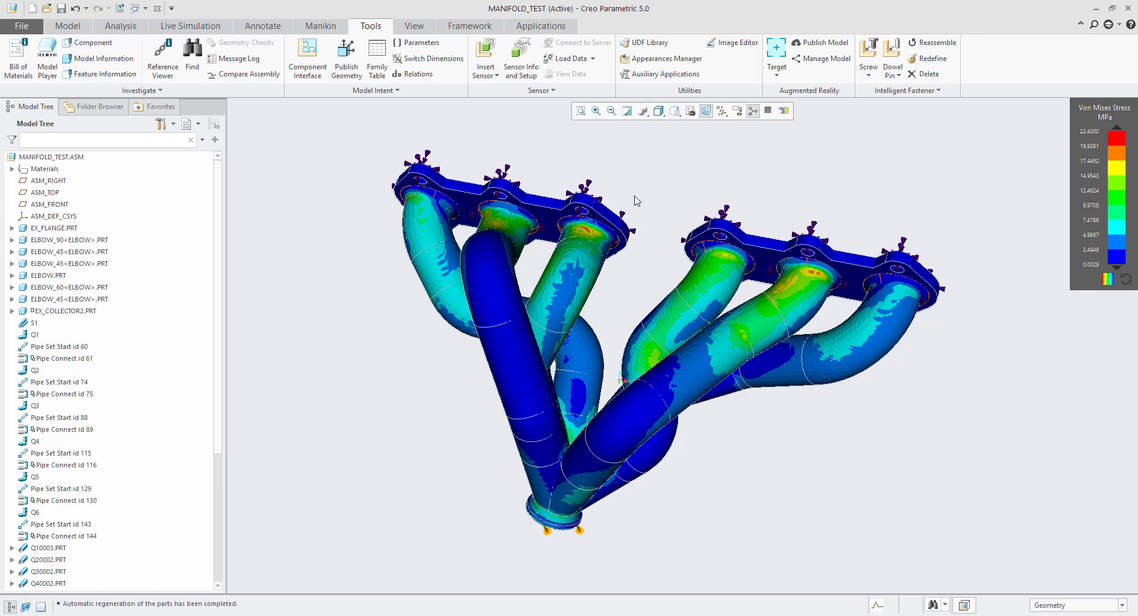
- Switch the live simulation result type to Deformation, view the deformation options and the manifold from the side, and close the display options
click(211, 27)
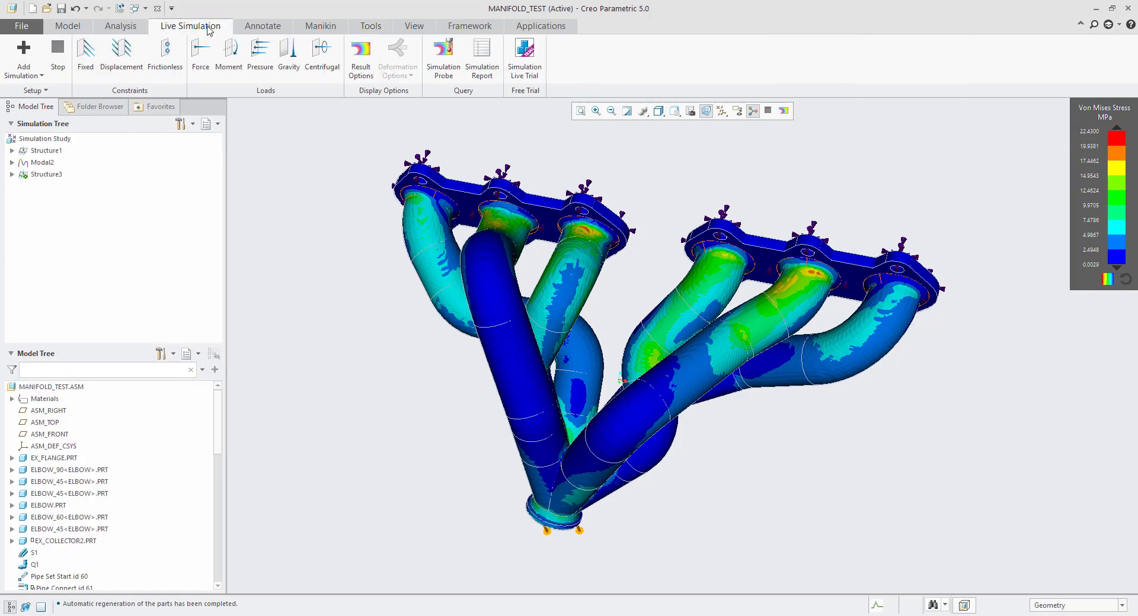
click(359, 67)
click(338, 169)
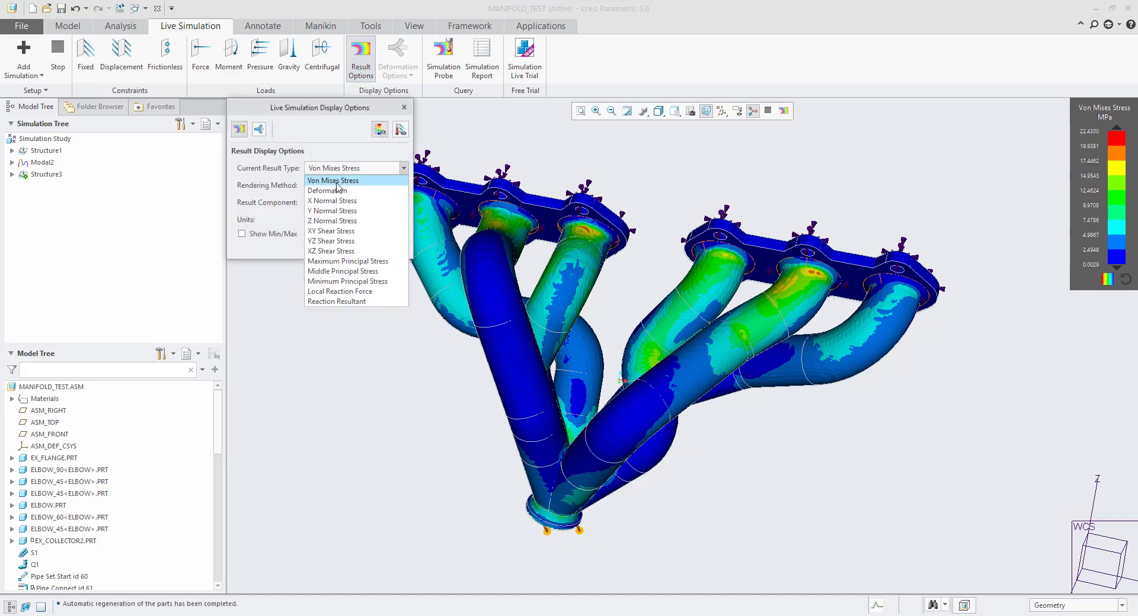
click(337, 193)
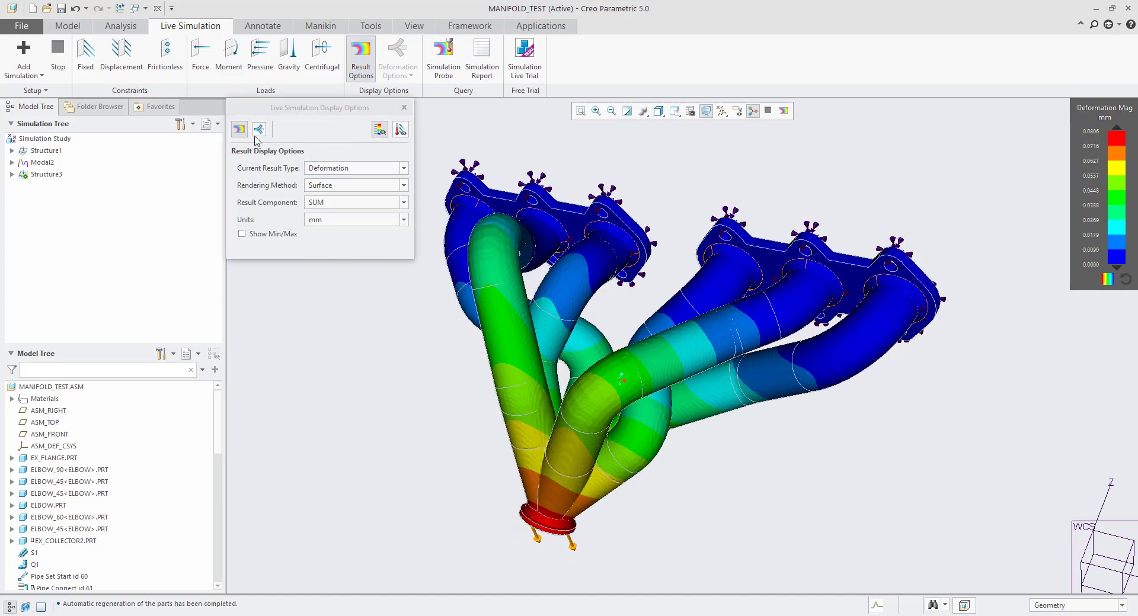
click(258, 129)
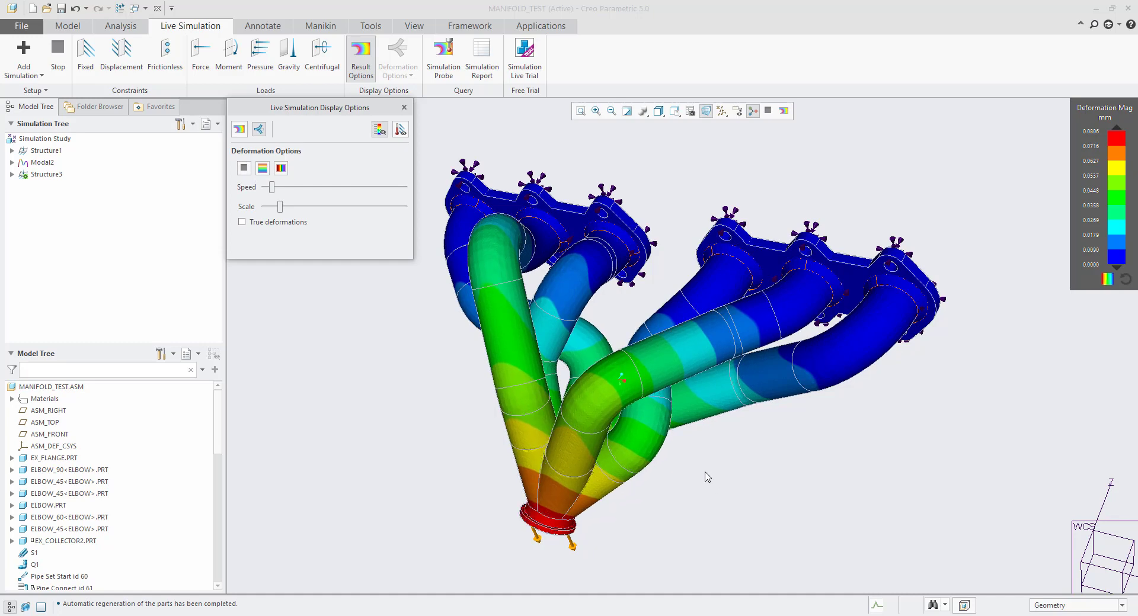
middle_drag(707, 477, 624, 421)
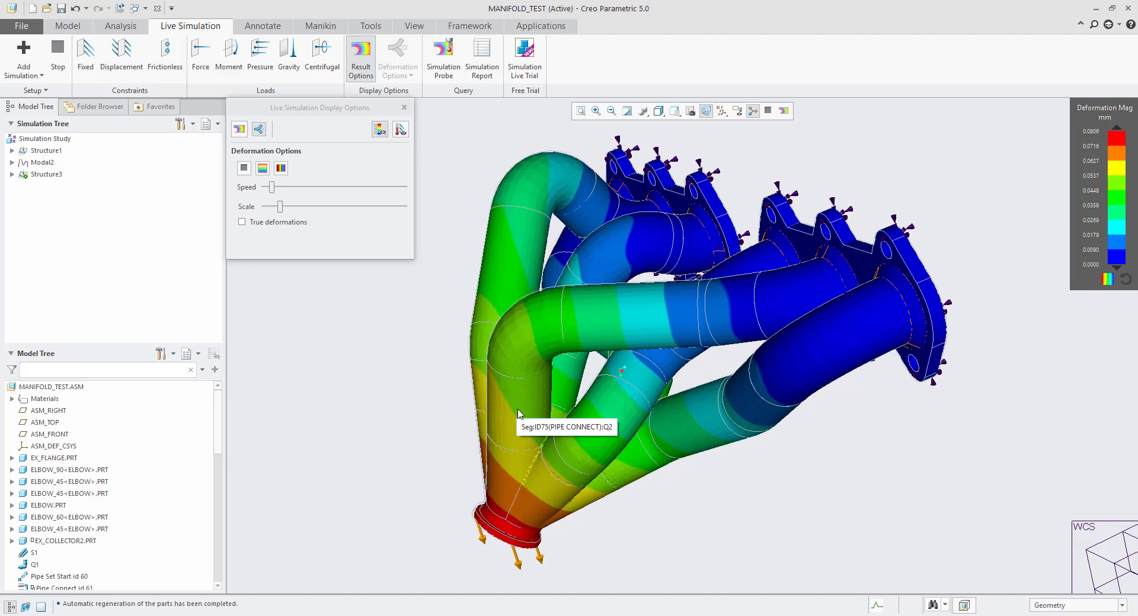
click(404, 108)
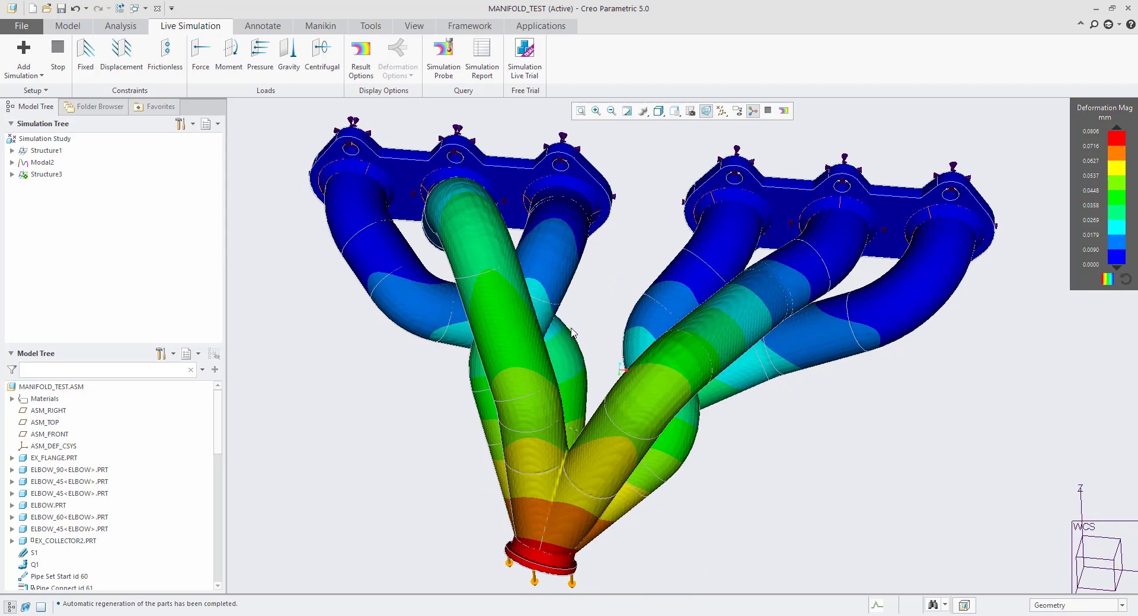